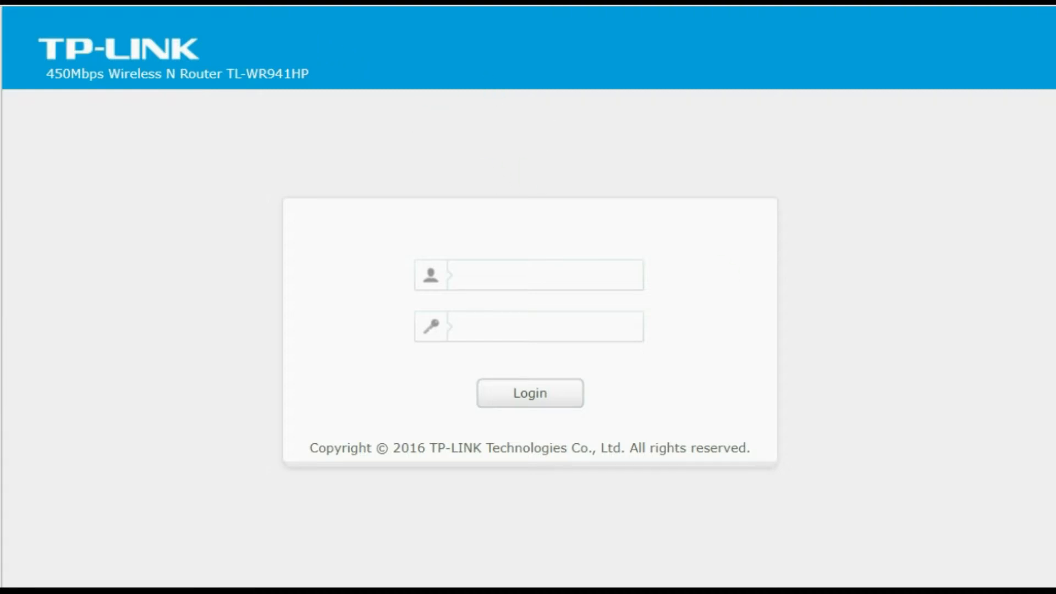
# - Check which wireless network the computer is currently connected to, then return to the router login page
pyautogui.click(986, 592)
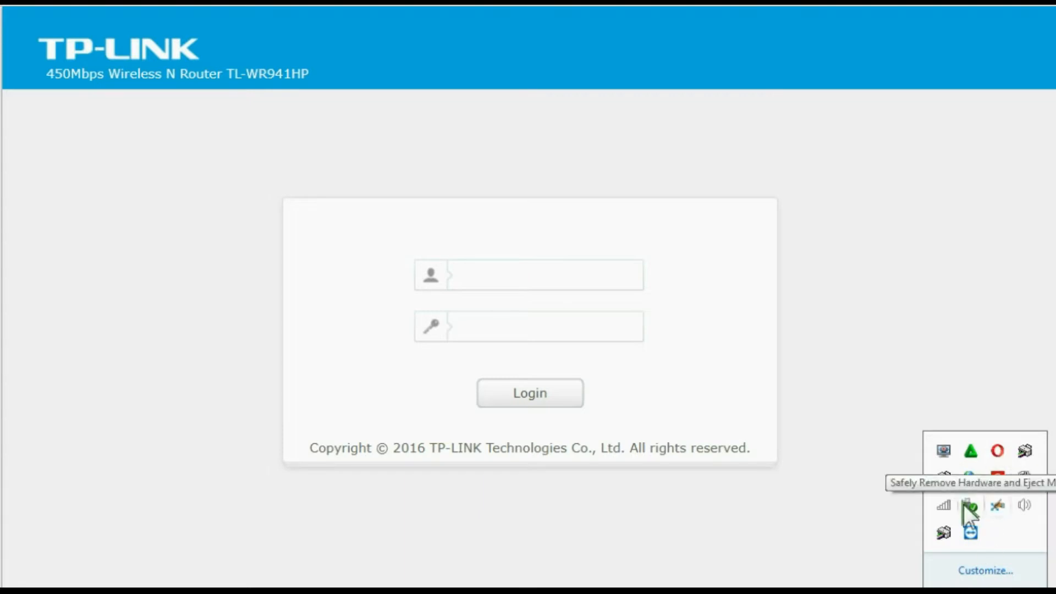
pyautogui.click(942, 497)
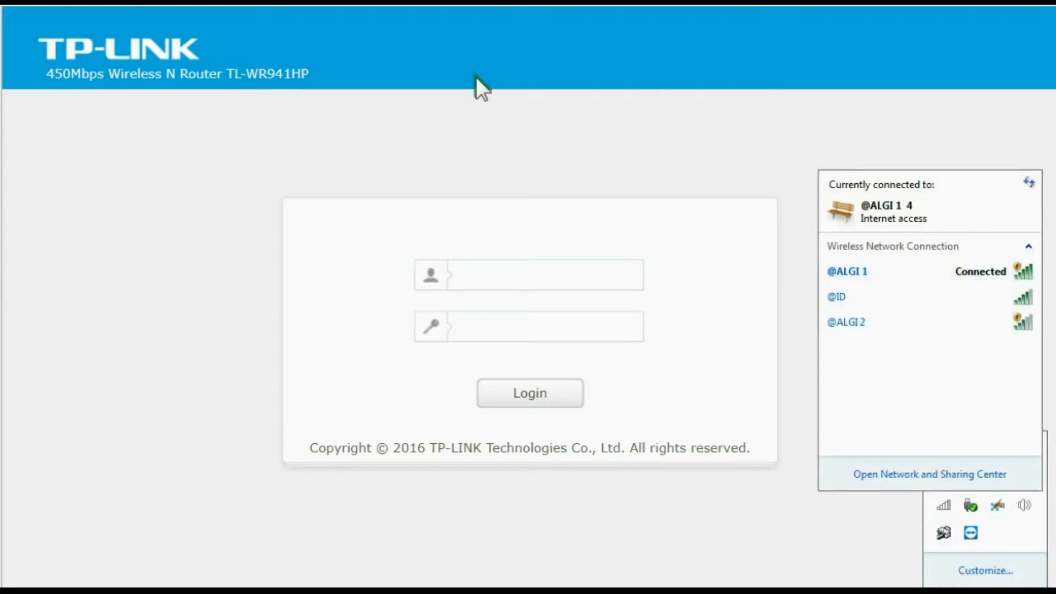
pyautogui.click(454, 84)
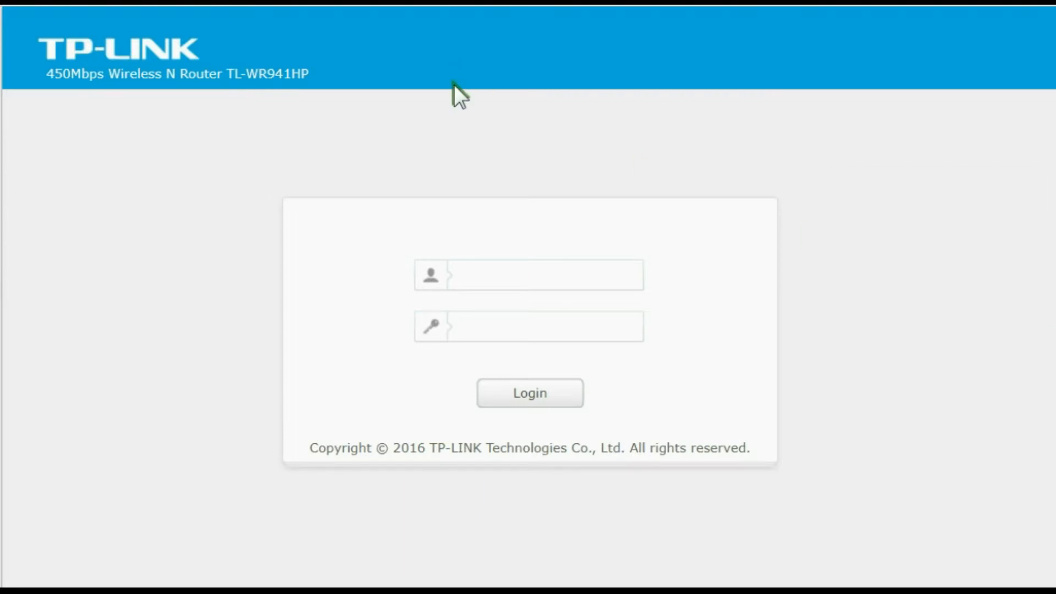
# - Log in to the router administration page with the username admin and the account password
pyautogui.click(491, 268)
pyautogui.write('a')
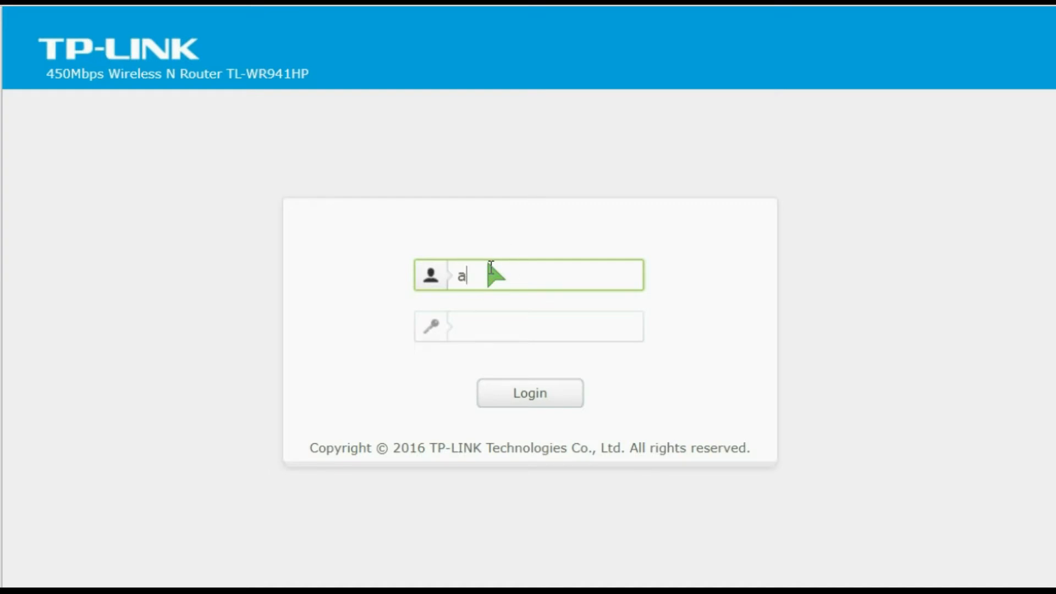
pyautogui.write('dmin')
pyautogui.click(480, 328)
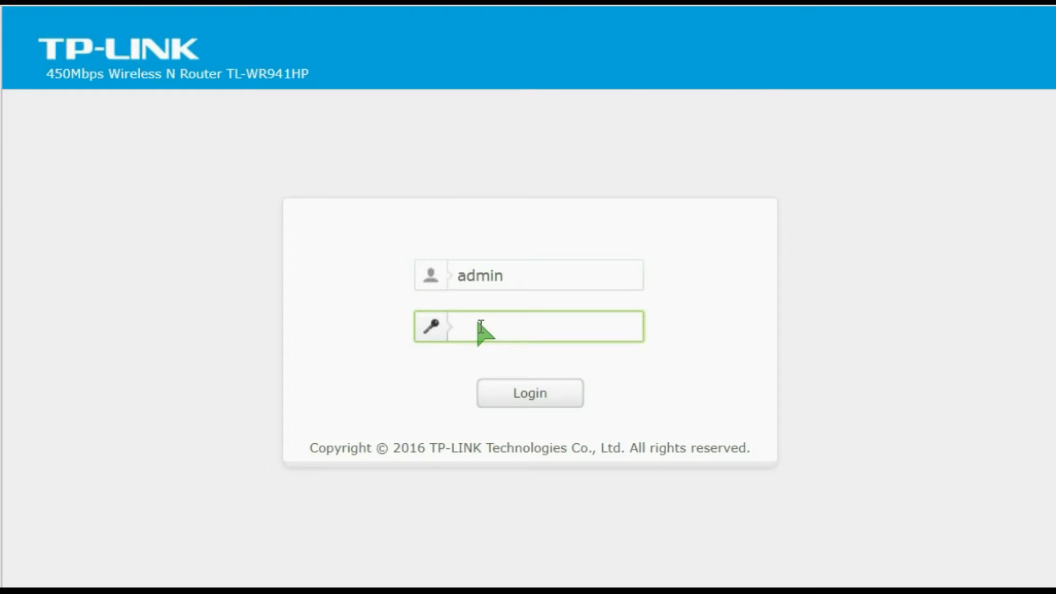
pyautogui.write('admin')
pyautogui.click(550, 391)
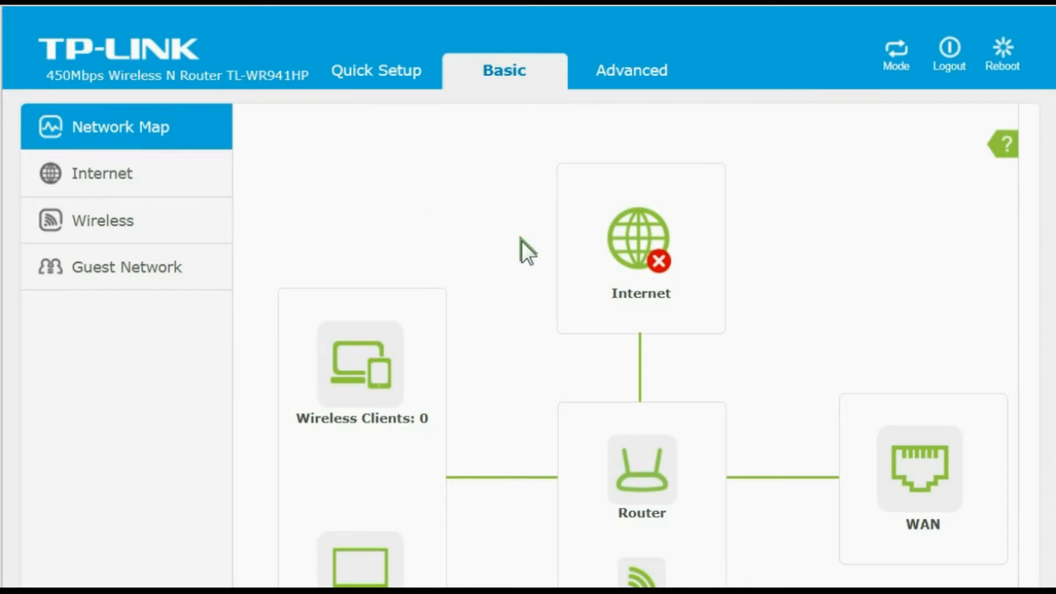
# - Examine the network map showing the router's Internet, WAN, wireless and wired client connections
pyautogui.scroll(-5, 520, 240)
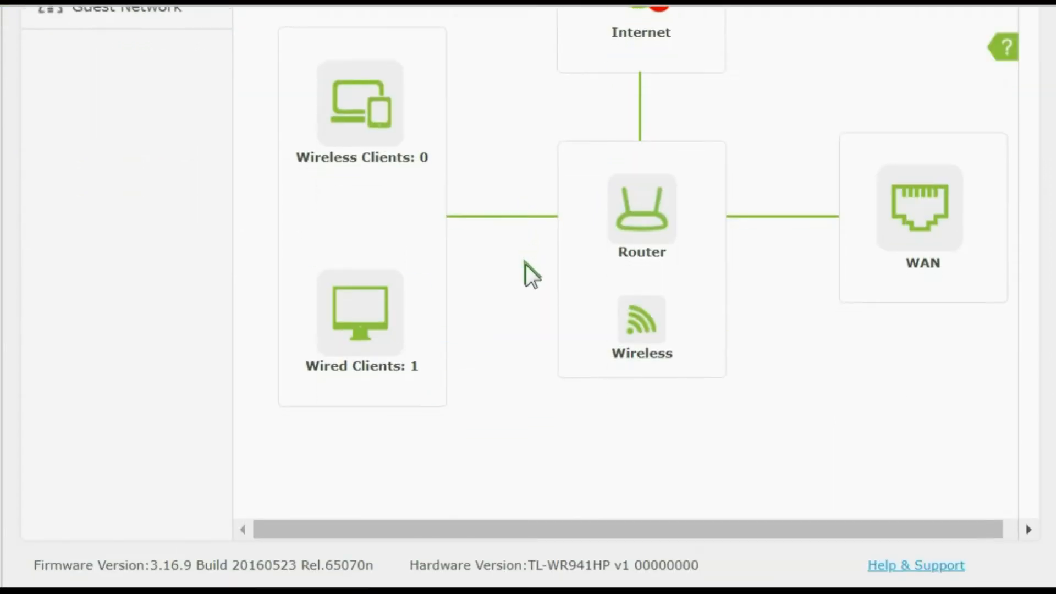
pyautogui.scroll(5, 526, 266)
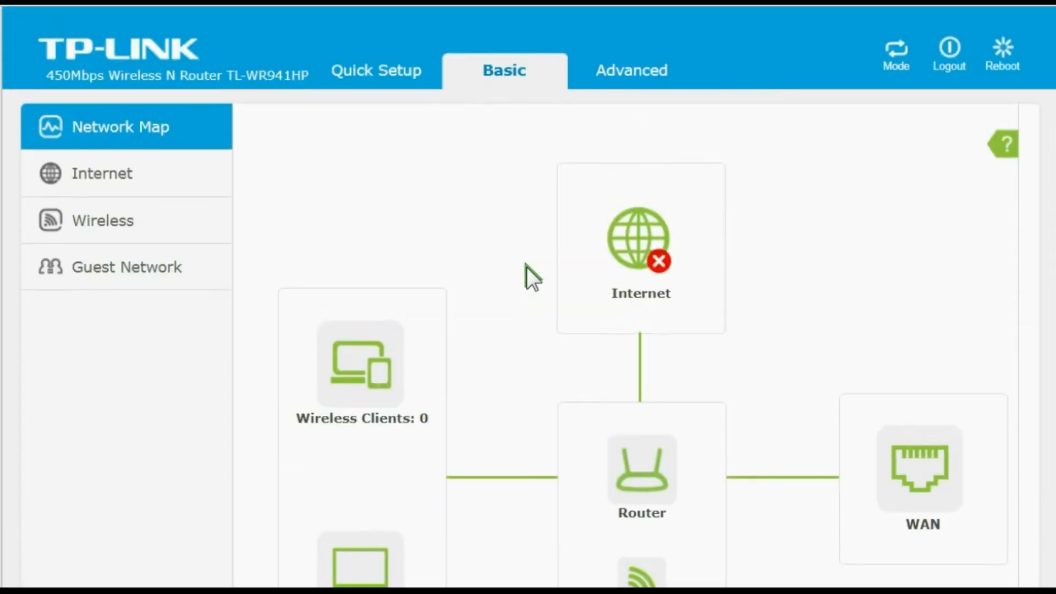
pyautogui.scroll(-2, 526, 266)
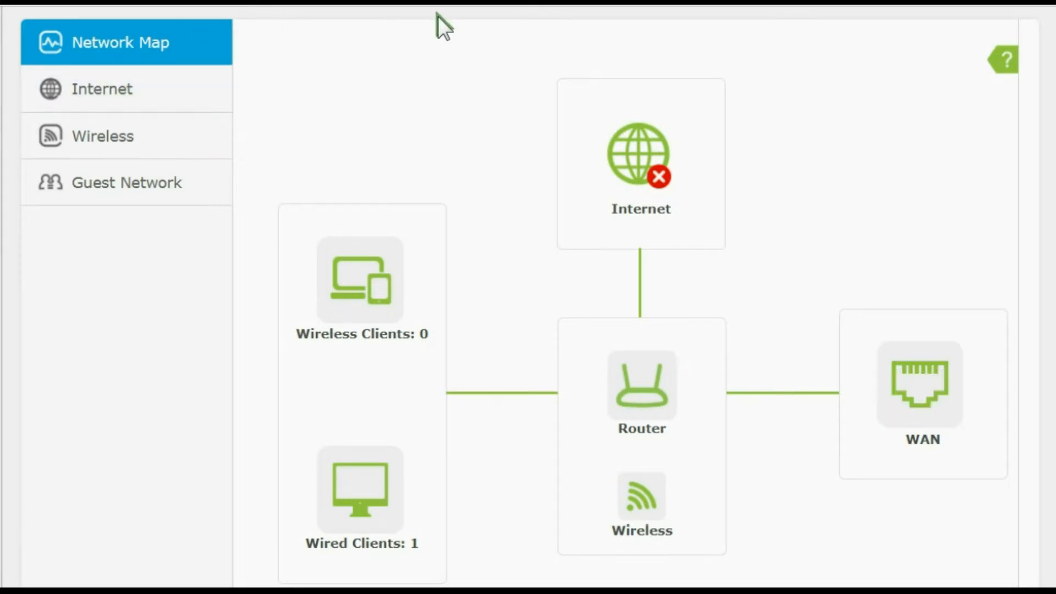
pyautogui.scroll(2, 396, 122)
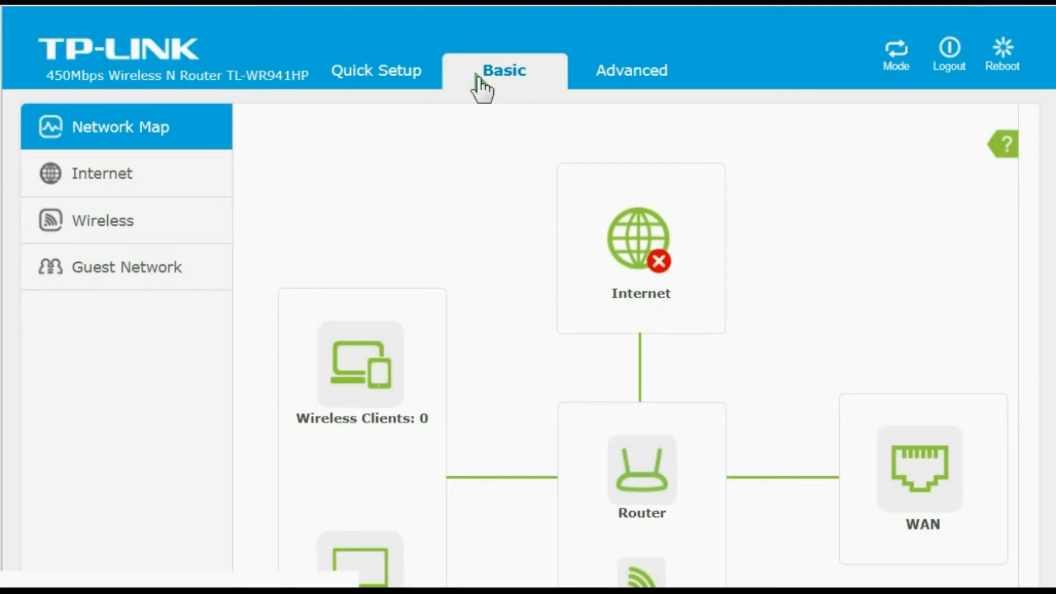
# - Start the Quick Setup wizard and set the region to Indonesia
pyautogui.click(384, 67)
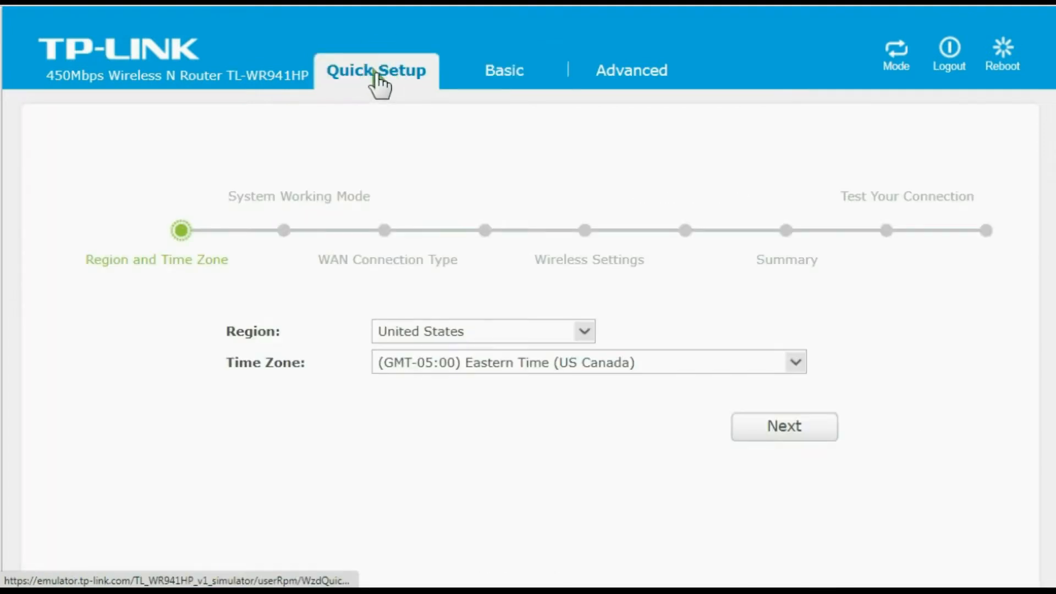
pyautogui.scroll(-2, 469, 147)
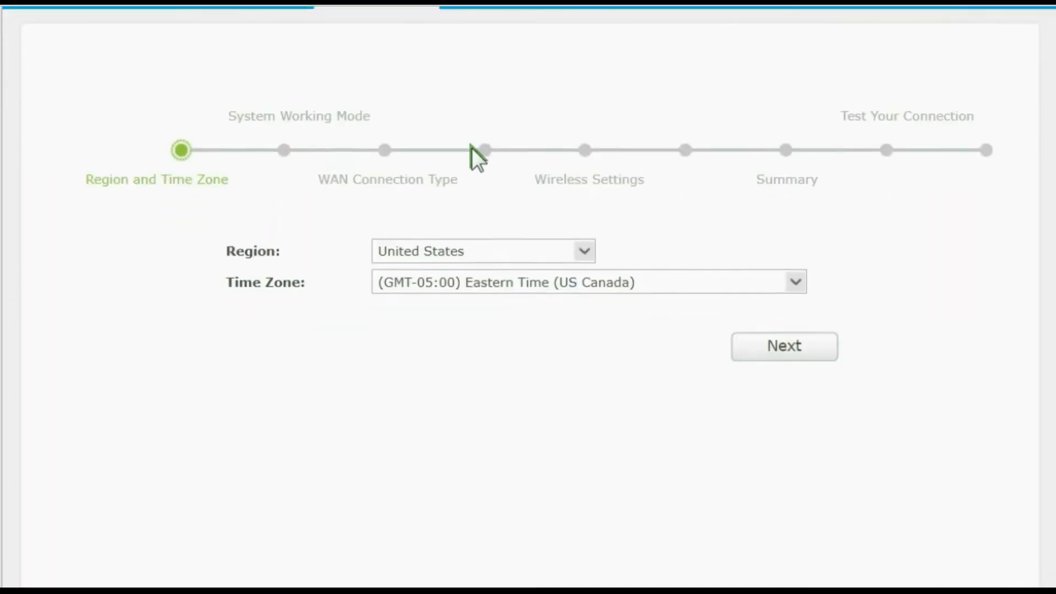
pyautogui.click(585, 247)
pyautogui.scroll(-10, 480, 286)
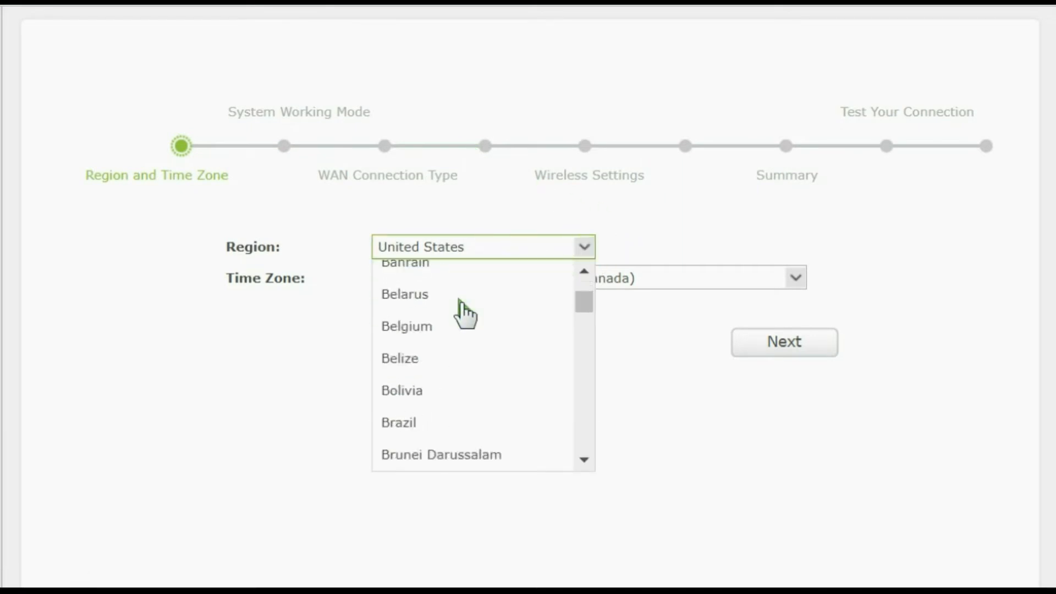
pyautogui.scroll(-8, 465, 314)
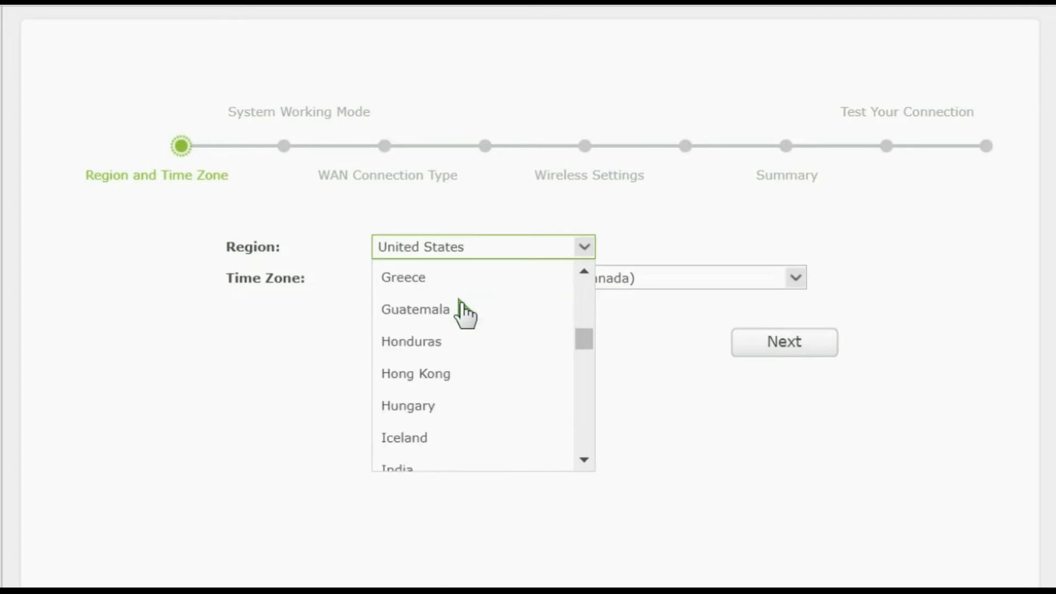
pyautogui.scroll(2, 465, 314)
pyautogui.scroll(2, 465, 314)
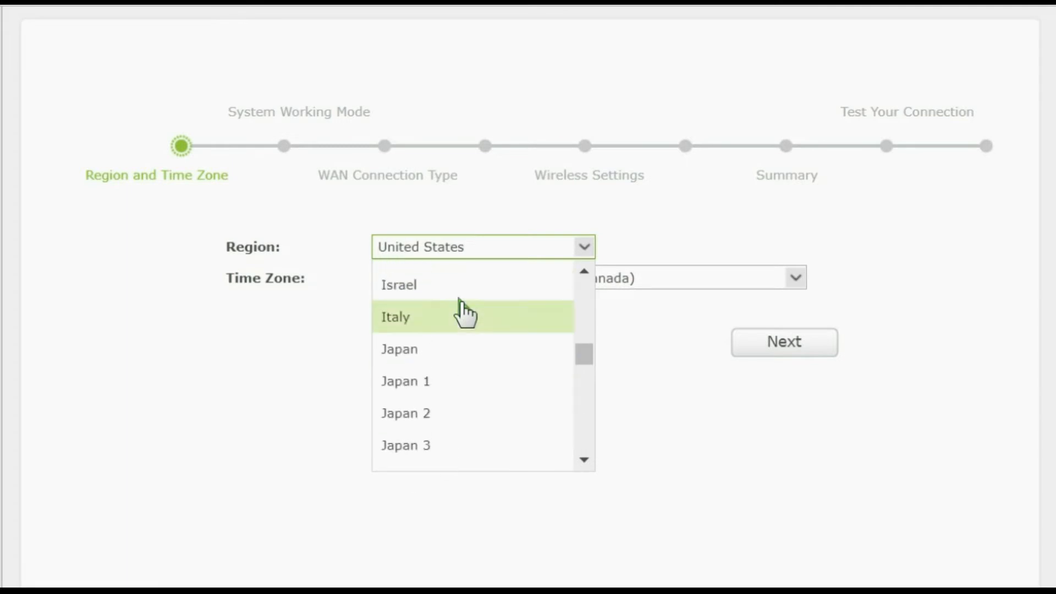
pyautogui.scroll(-13, 465, 314)
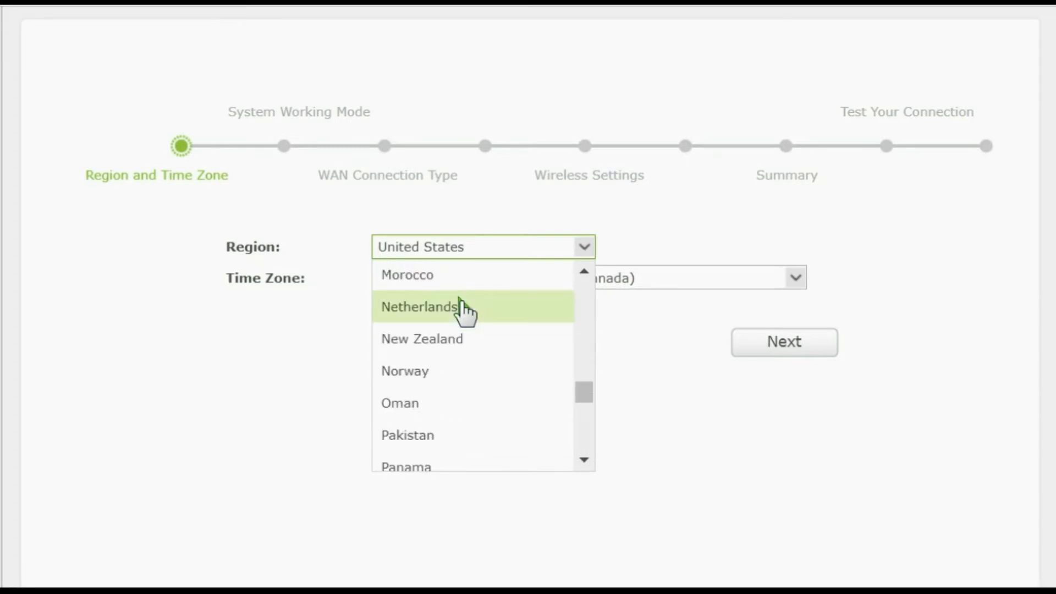
pyautogui.scroll(5, 465, 314)
pyautogui.scroll(4, 461, 313)
pyautogui.scroll(3, 500, 325)
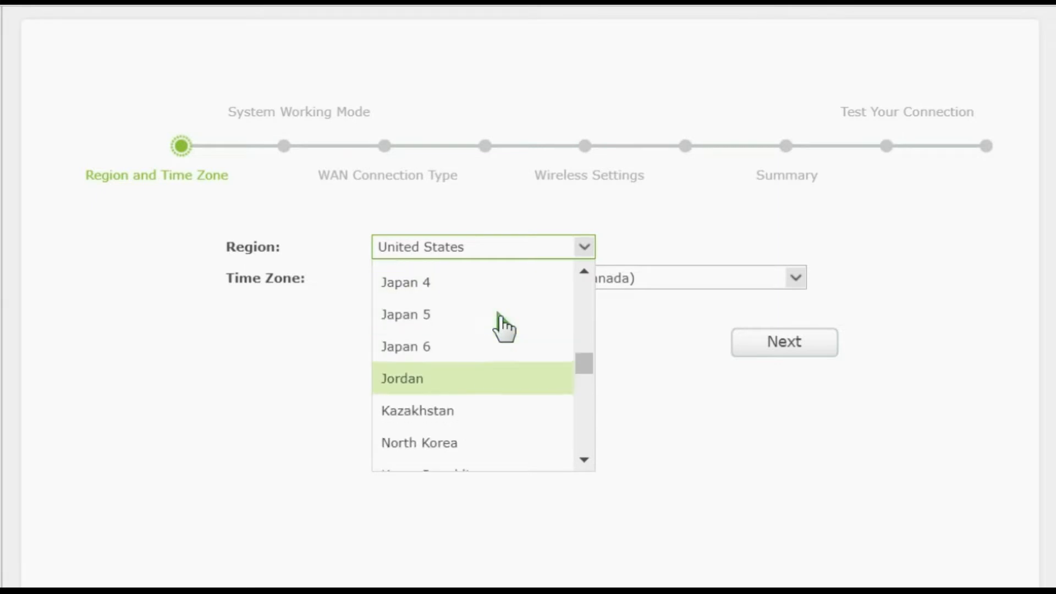
pyautogui.scroll(4, 500, 325)
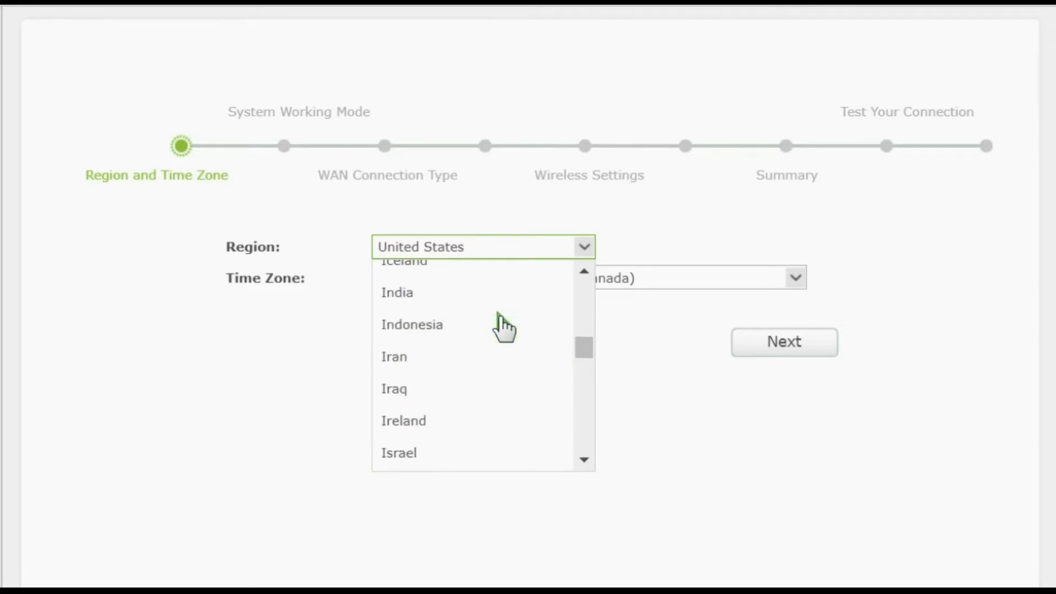
pyautogui.click(468, 311)
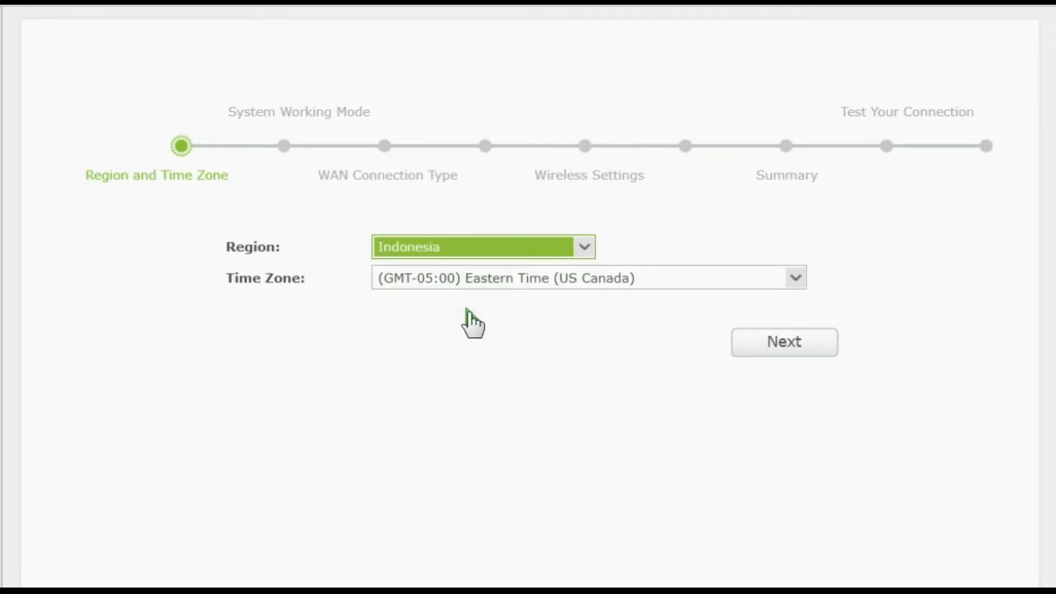
# - Set the time zone to (GMT+07:00) Bangkok, Jakarta, Hanoi and continue to the system working mode
pyautogui.click(796, 277)
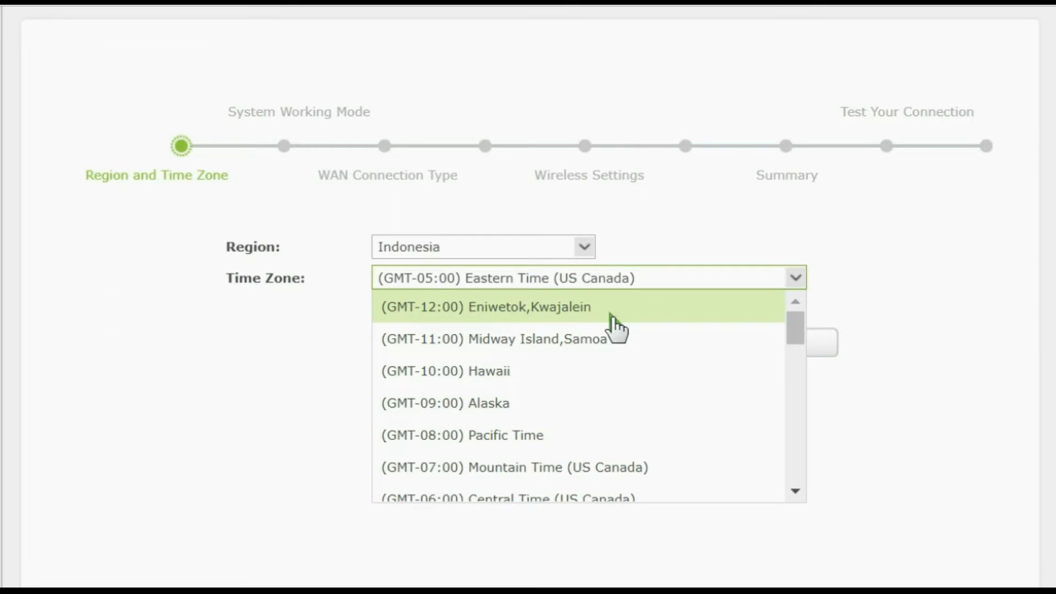
pyautogui.scroll(-3, 616, 328)
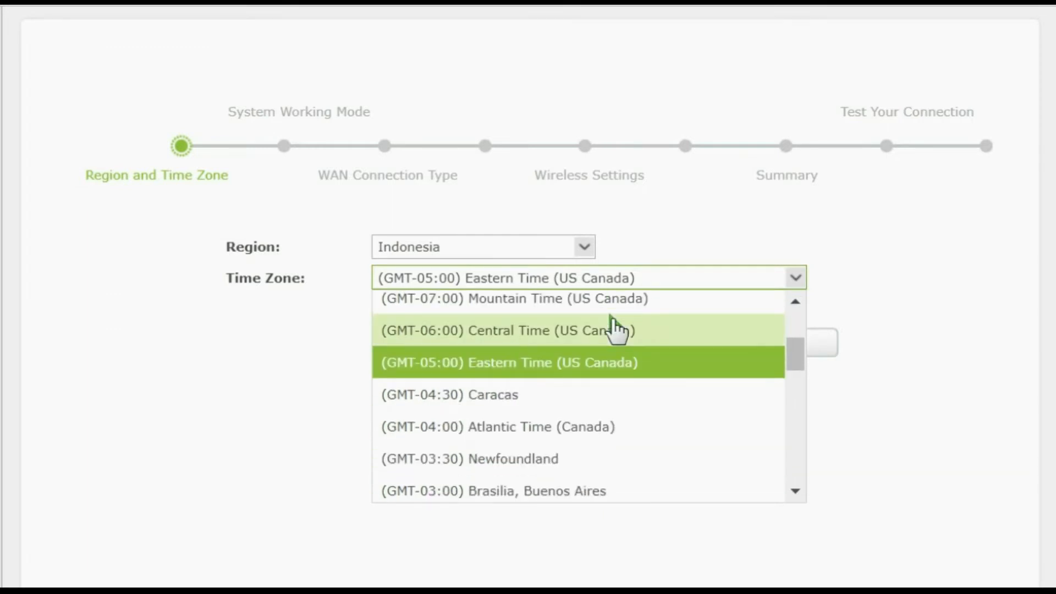
pyautogui.scroll(-8, 616, 328)
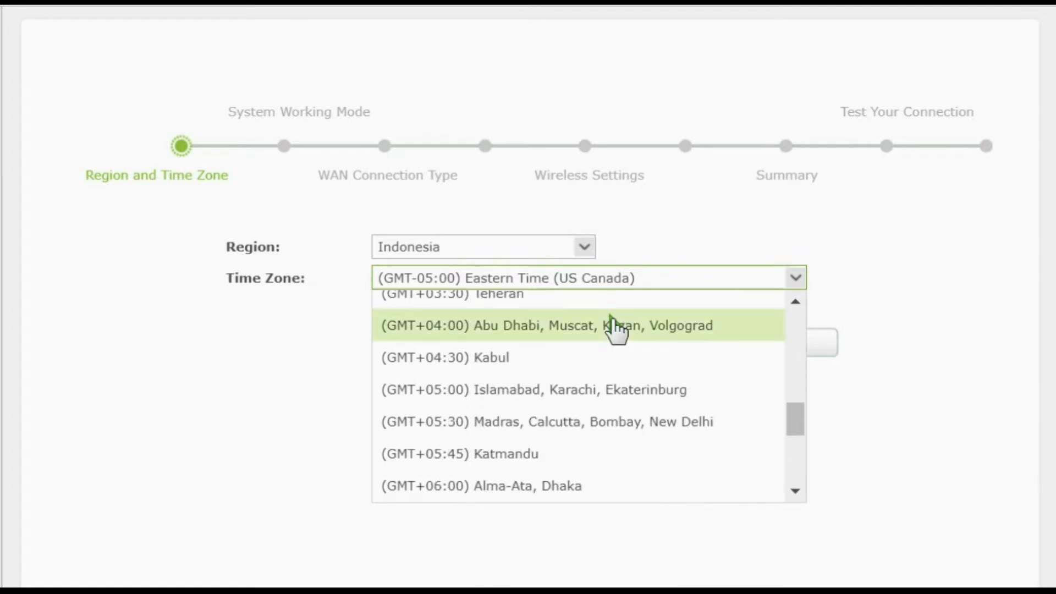
pyautogui.scroll(-2, 611, 328)
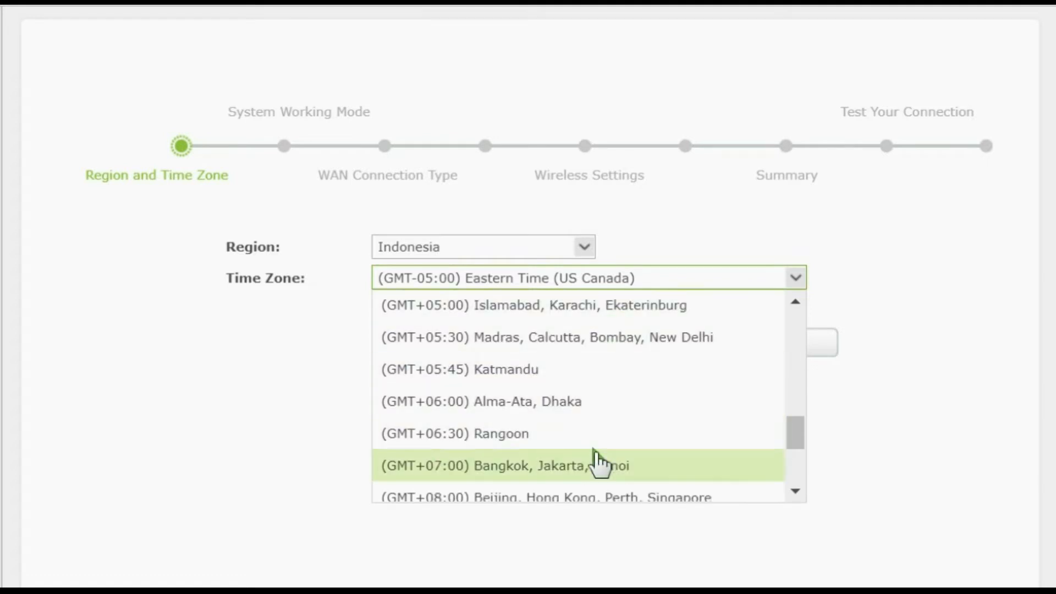
pyautogui.click(577, 466)
pyautogui.click(790, 341)
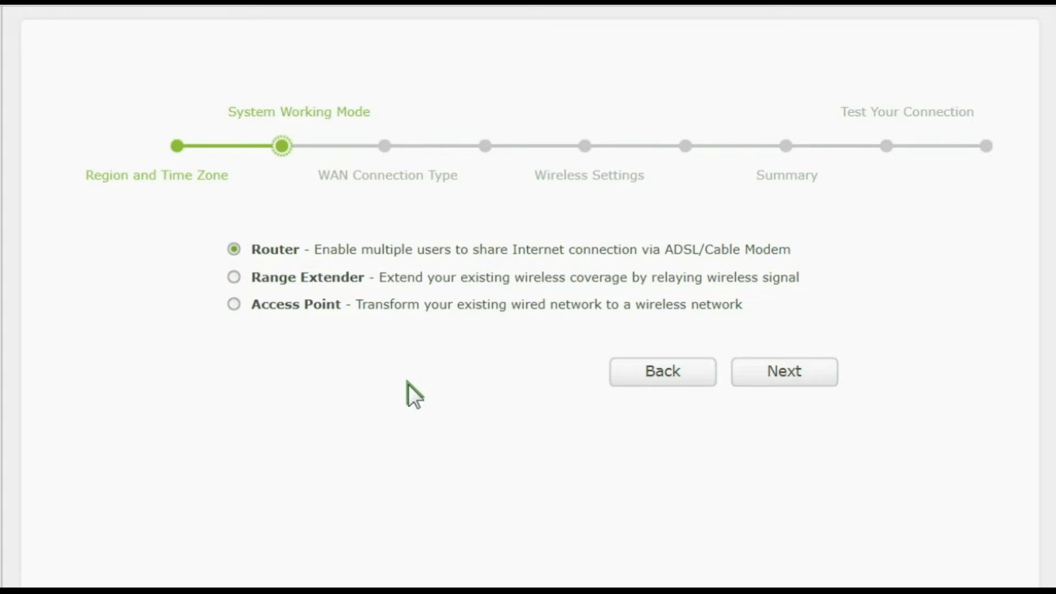
# - Try the Range Extender and Access Point working modes, choose Router, and continue to the WAN connection type
pyautogui.click(234, 276)
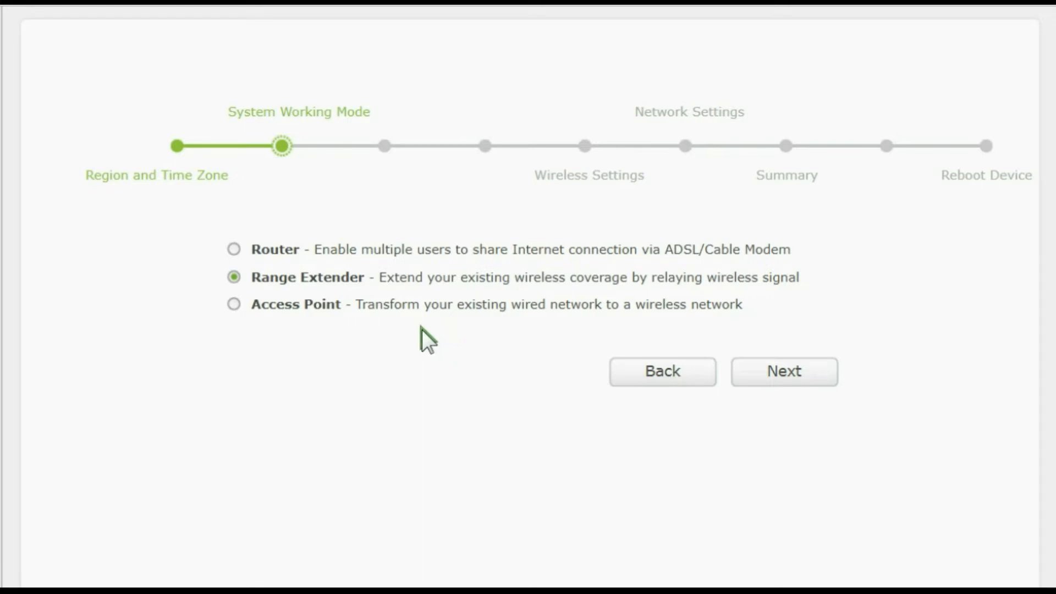
pyautogui.click(235, 305)
pyautogui.click(234, 248)
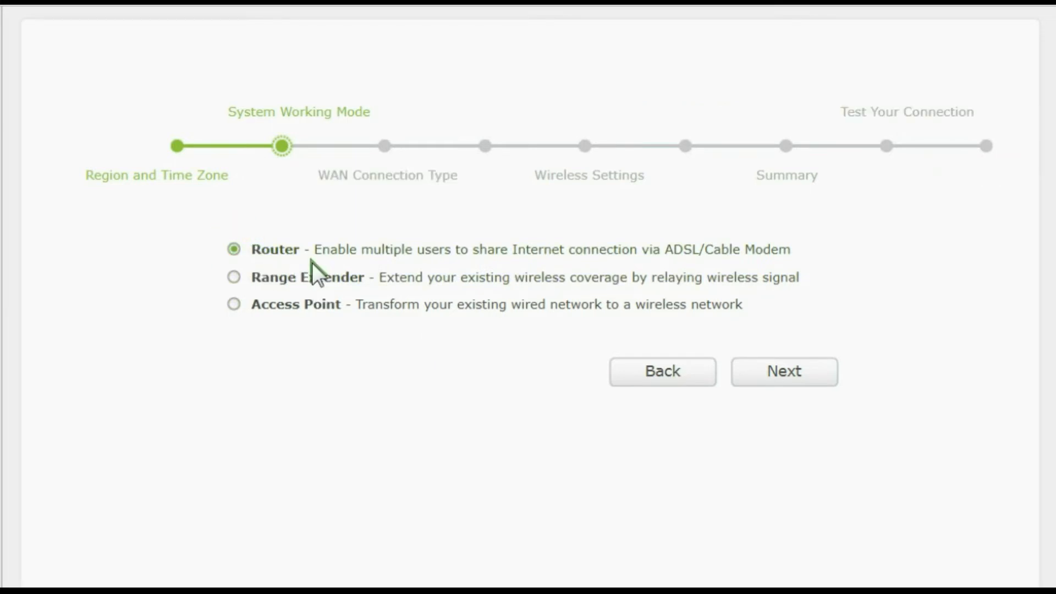
pyautogui.click(809, 377)
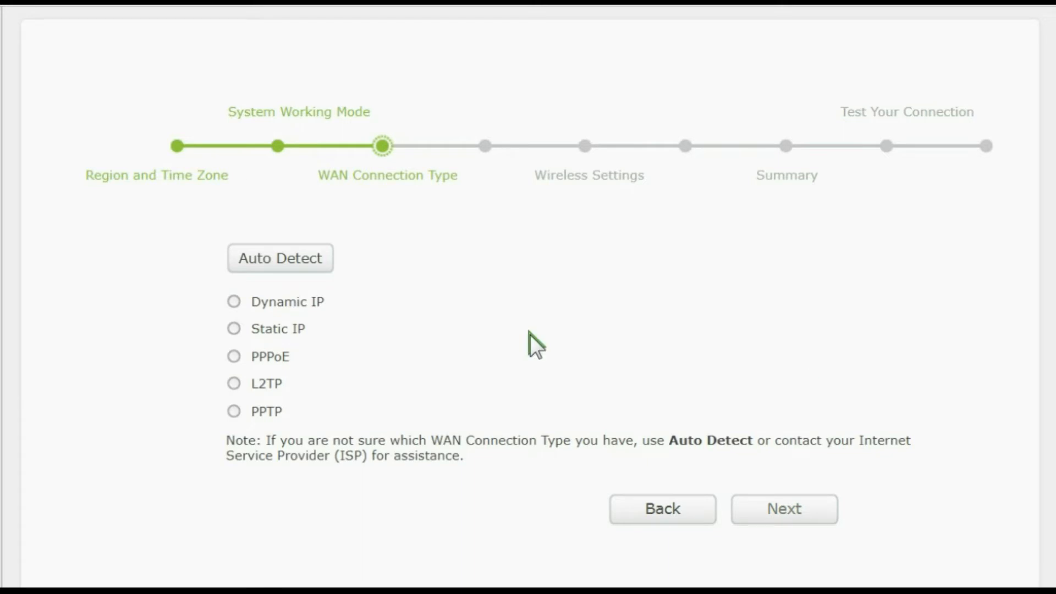
# - Set the WAN connection type to Dynamic IP without cloning the MAC address, and continue to the wireless settings
pyautogui.scroll(-2, 529, 334)
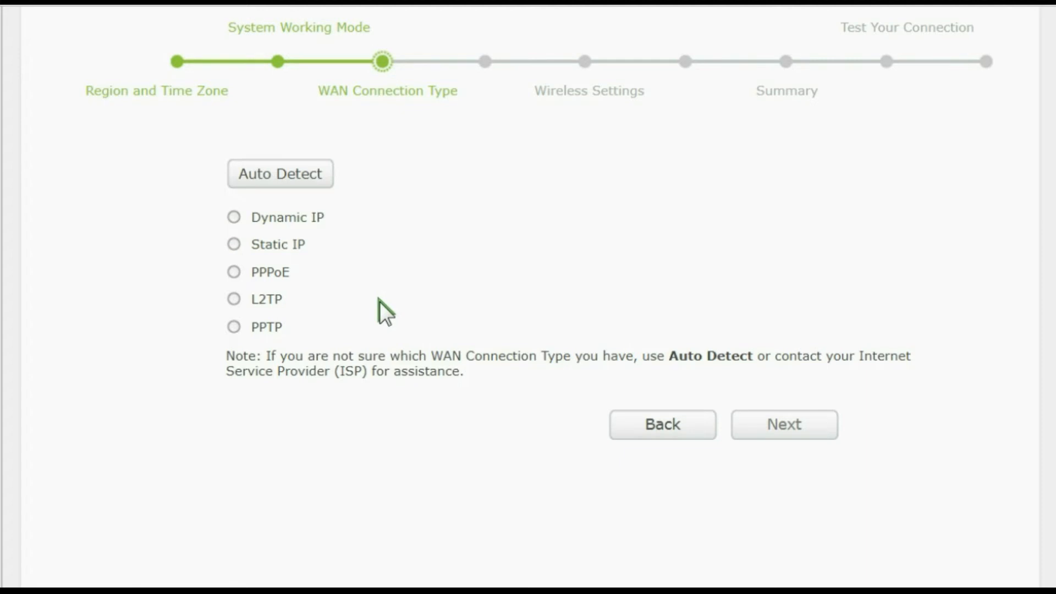
pyautogui.click(234, 218)
pyautogui.click(797, 426)
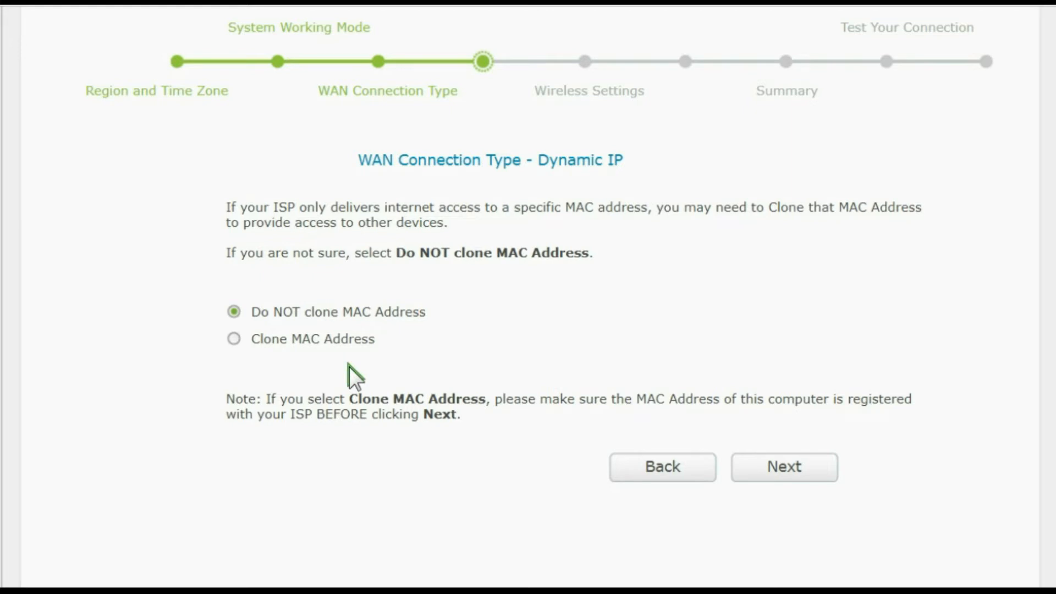
pyautogui.click(802, 466)
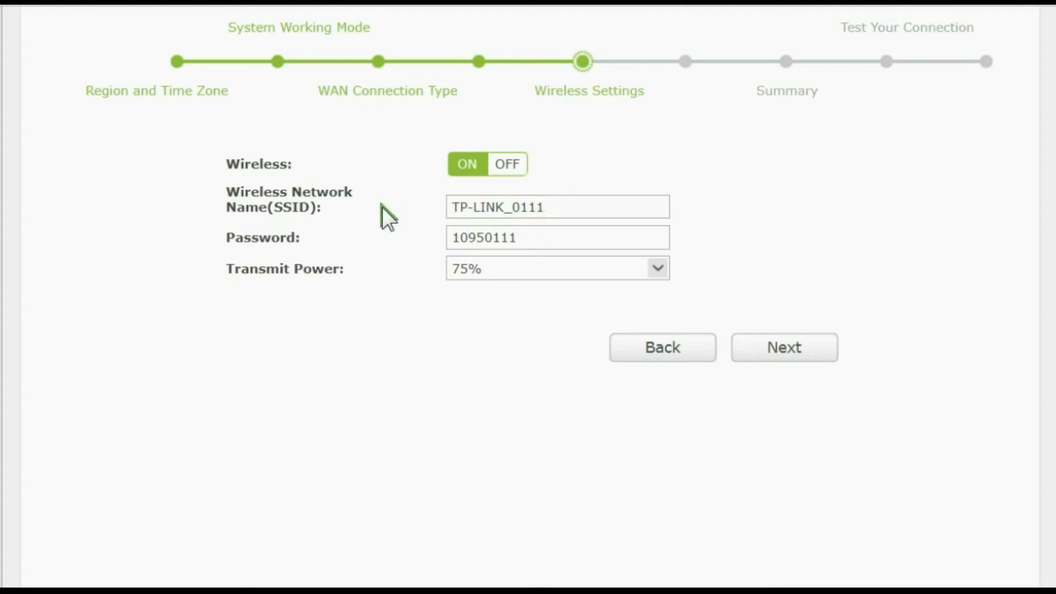
# - Change the wireless network name (SSID) to Indo Id
pyautogui.moveTo(564, 207); pyautogui.dragTo(397, 200)
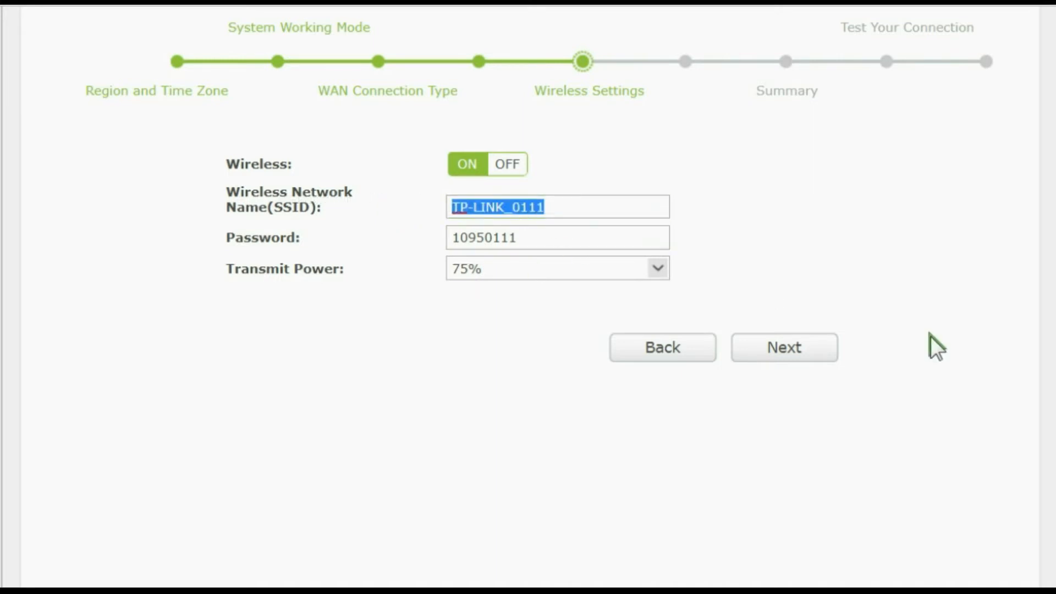
pyautogui.write('In')
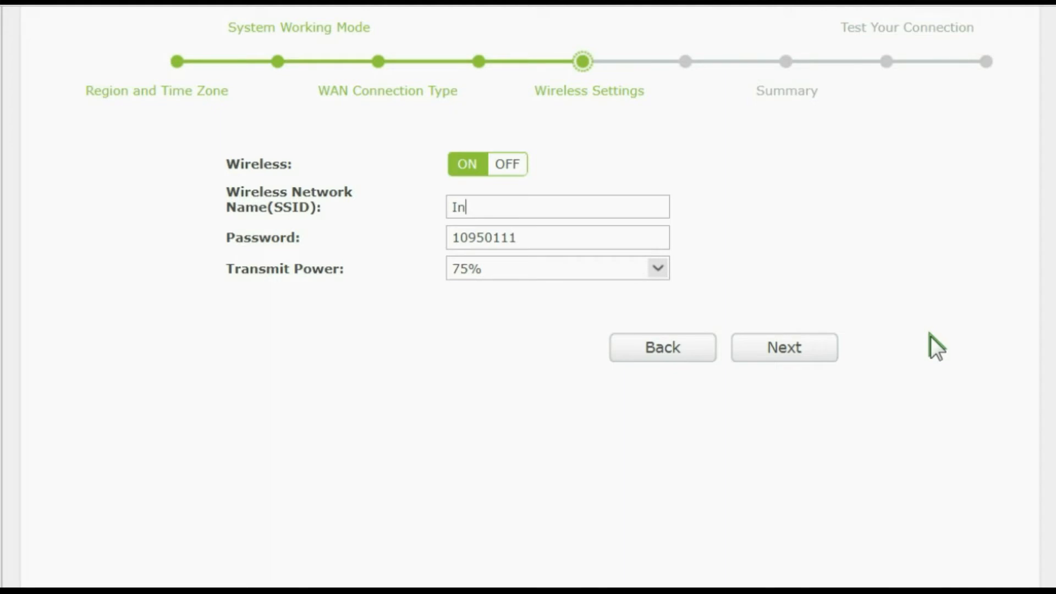
pyautogui.write('do Id')
# - Replace the wireless network's password with the new password
pyautogui.doubleClick(529, 236)
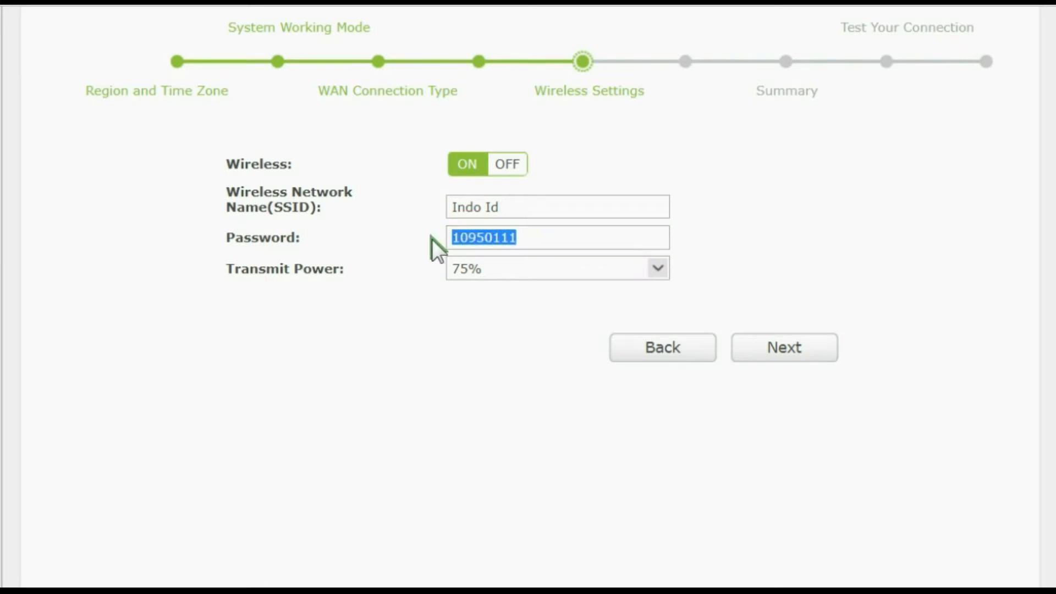
pyautogui.write('admin123')
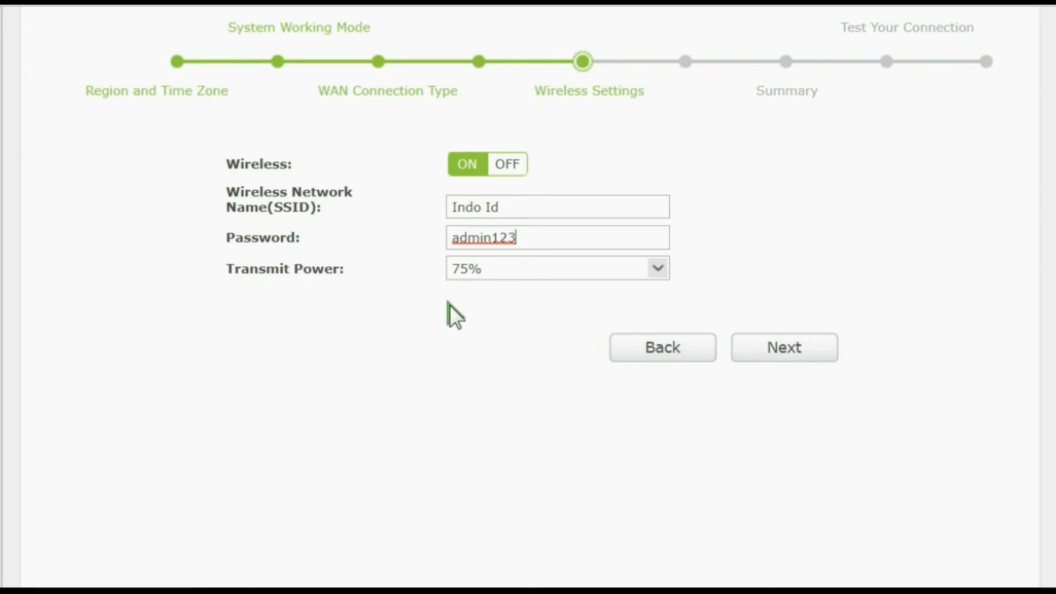
# - Set the transmit power to 75% and continue to the setup summary
pyautogui.click(659, 270)
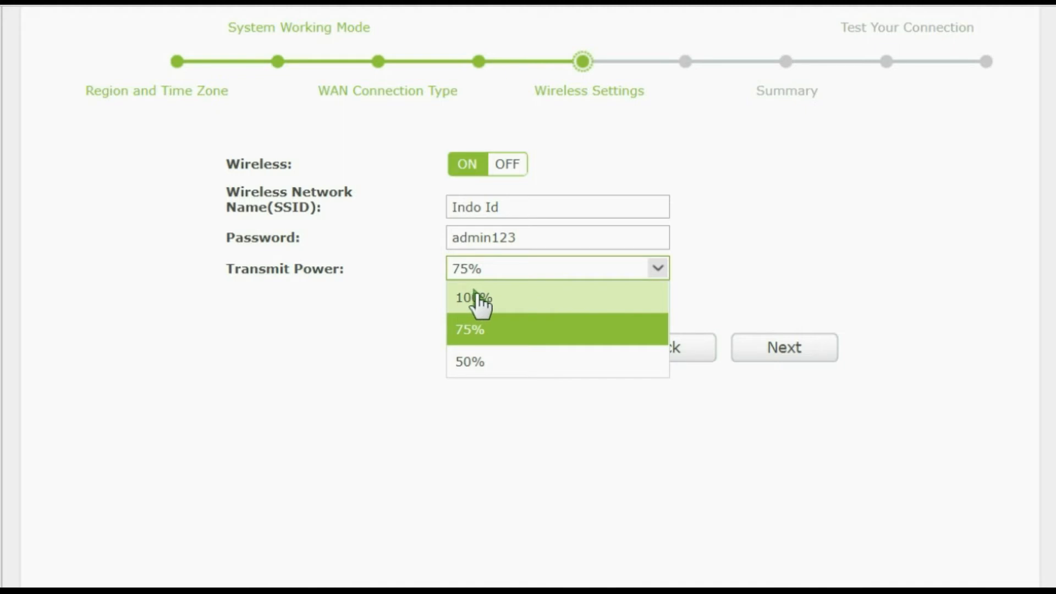
pyautogui.click(482, 333)
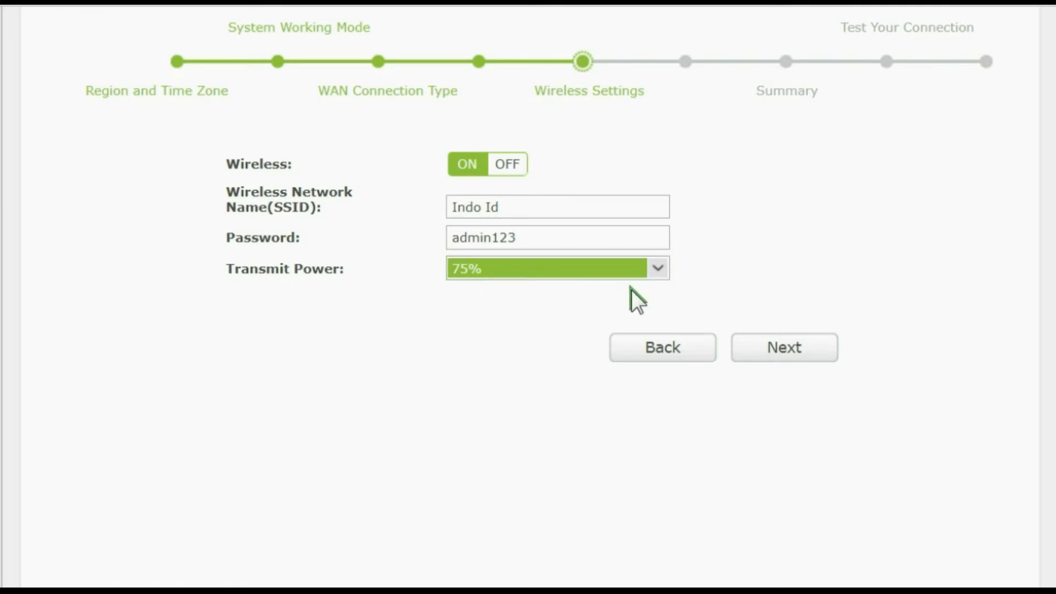
pyautogui.click(653, 271)
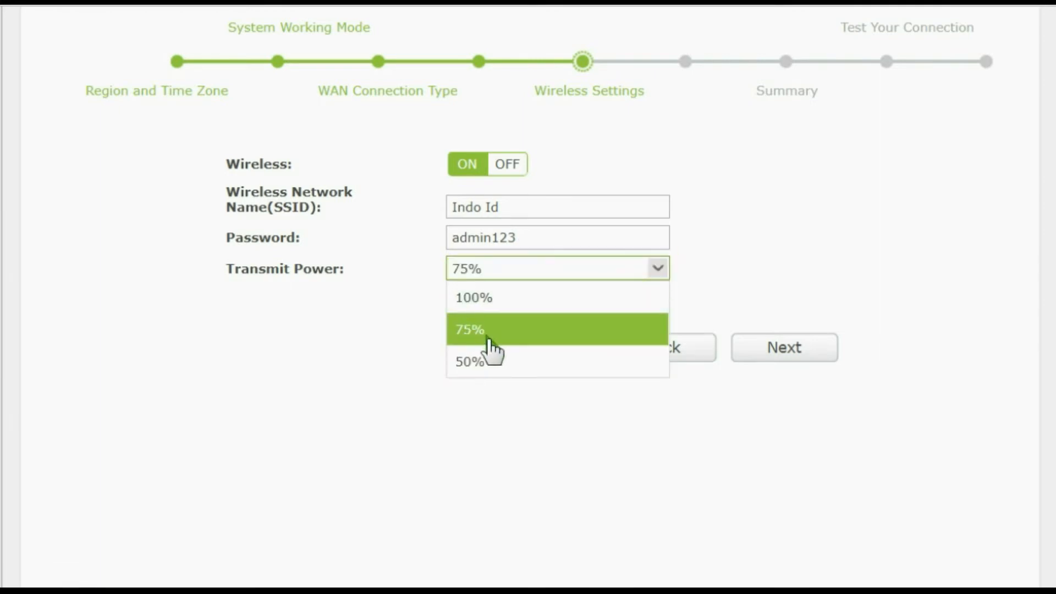
pyautogui.click(488, 341)
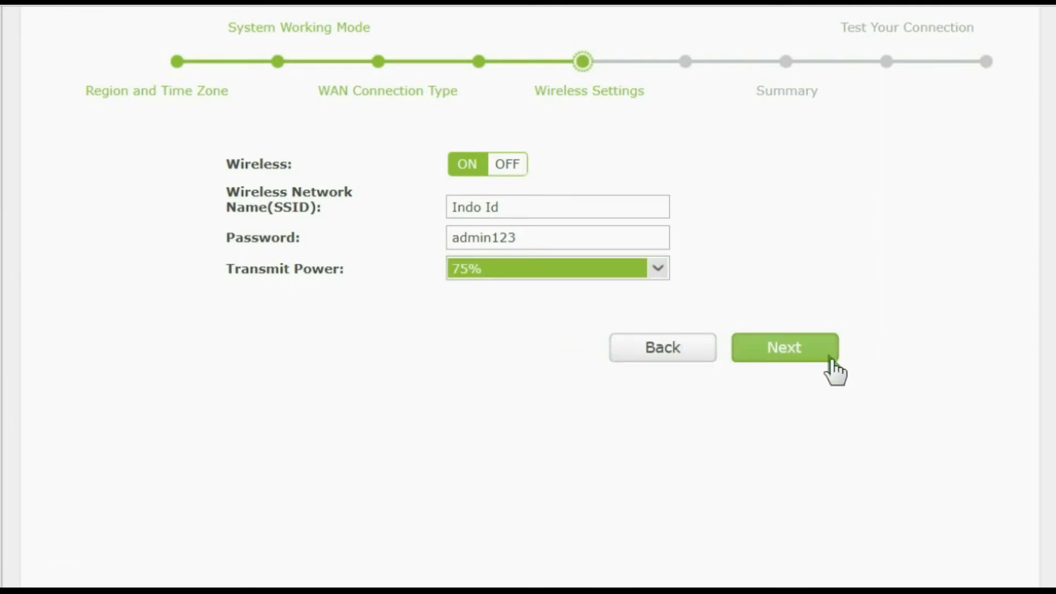
pyautogui.click(796, 353)
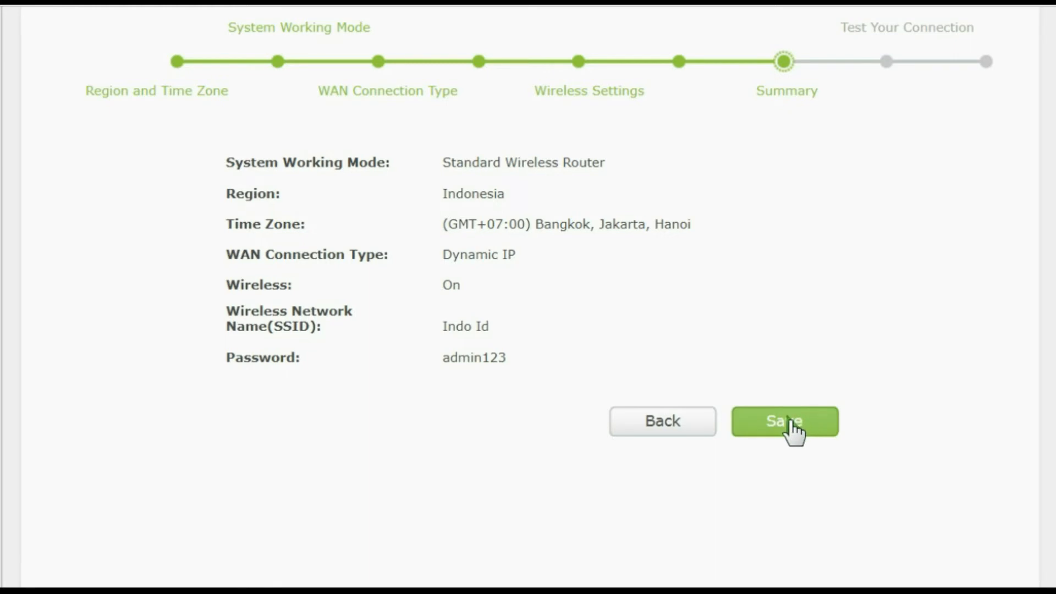
# - Review the Standard Wireless Router summary and go back through the setup pages to the system working mode
pyautogui.scroll(3, 792, 432)
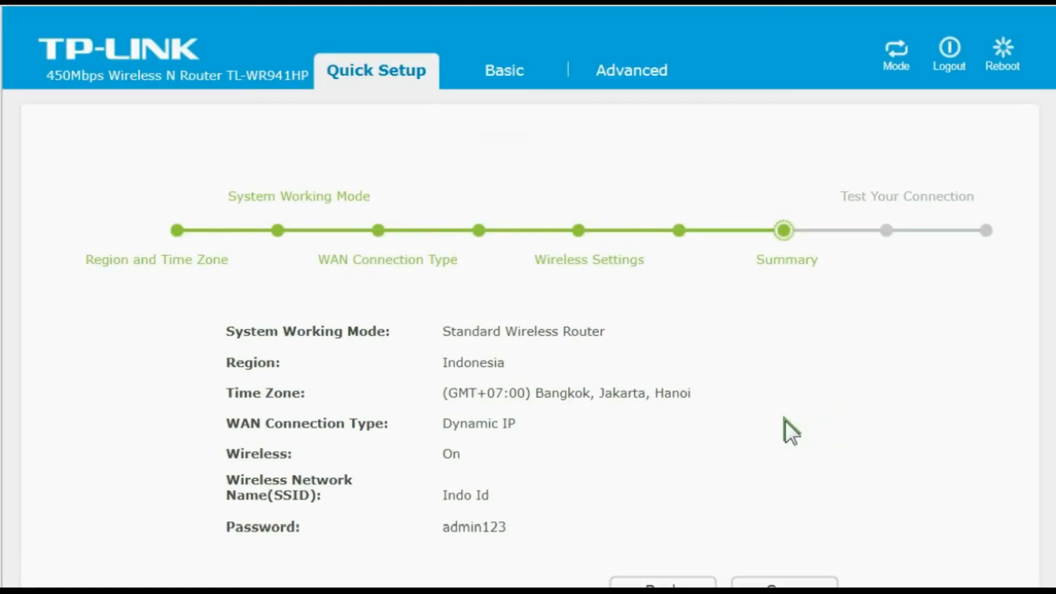
pyautogui.scroll(-4, 710, 424)
pyautogui.click(674, 333)
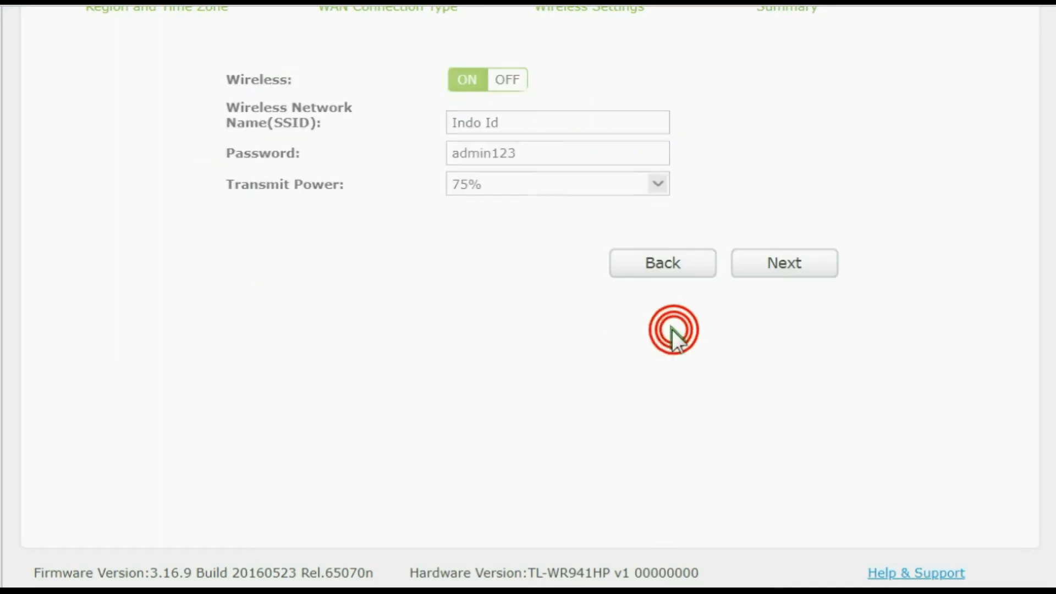
pyautogui.click(676, 259)
pyautogui.click(664, 379)
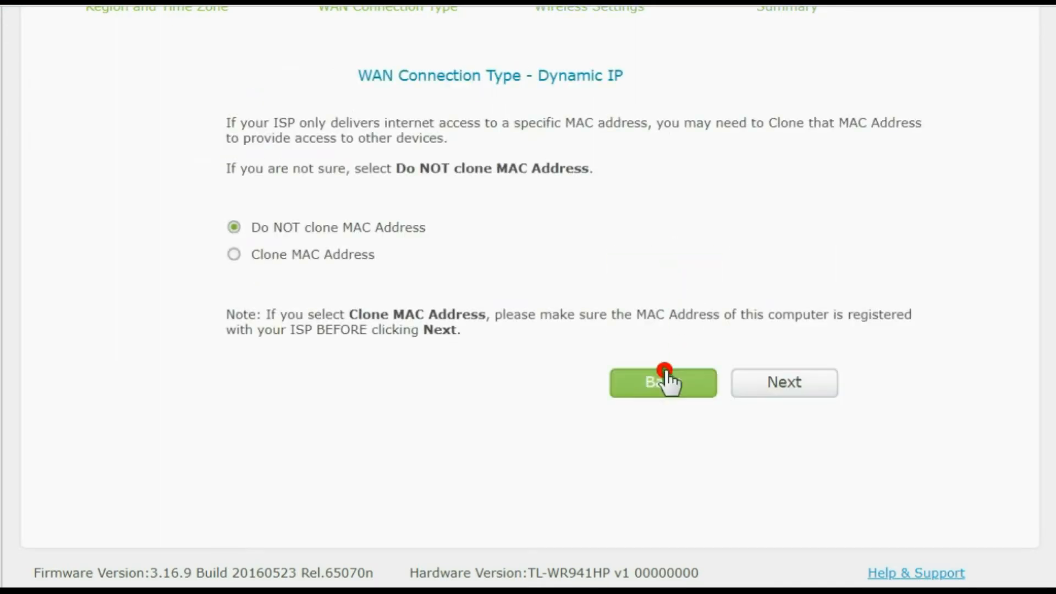
pyautogui.click(660, 338)
pyautogui.scroll(3, 485, 374)
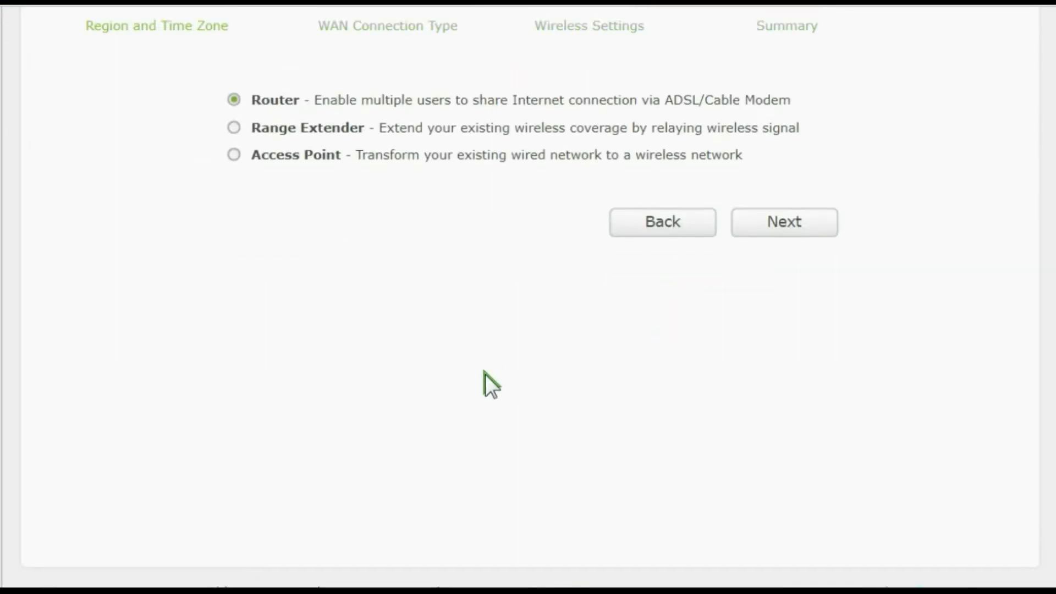
pyautogui.scroll(-2, 485, 374)
pyautogui.scroll(2, 486, 371)
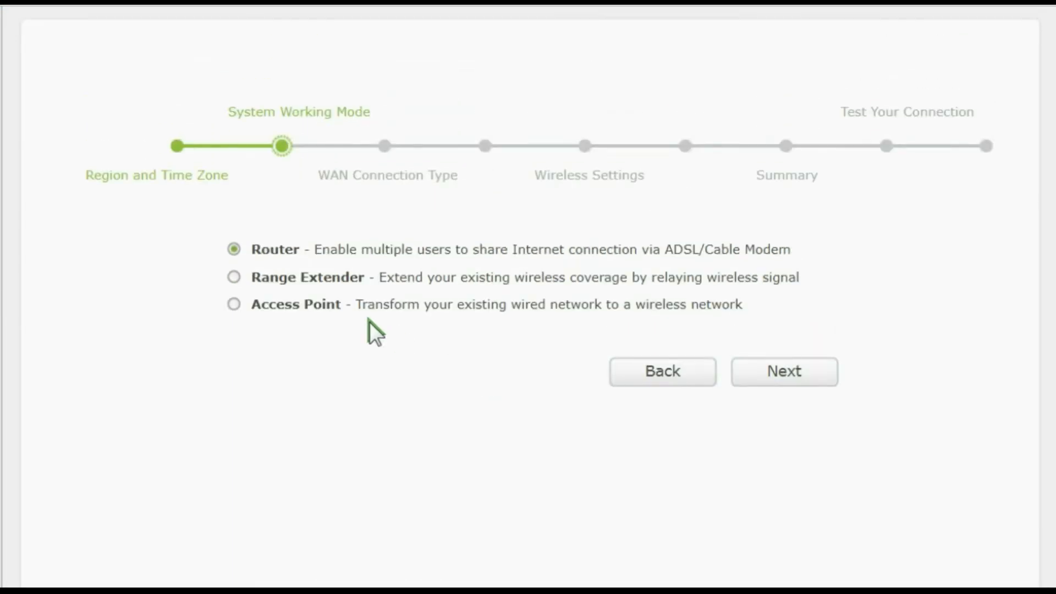
# - Try the Range Extender working mode, survey nearby networks and choose TP-LINK-HW as the root AP
pyautogui.click(234, 278)
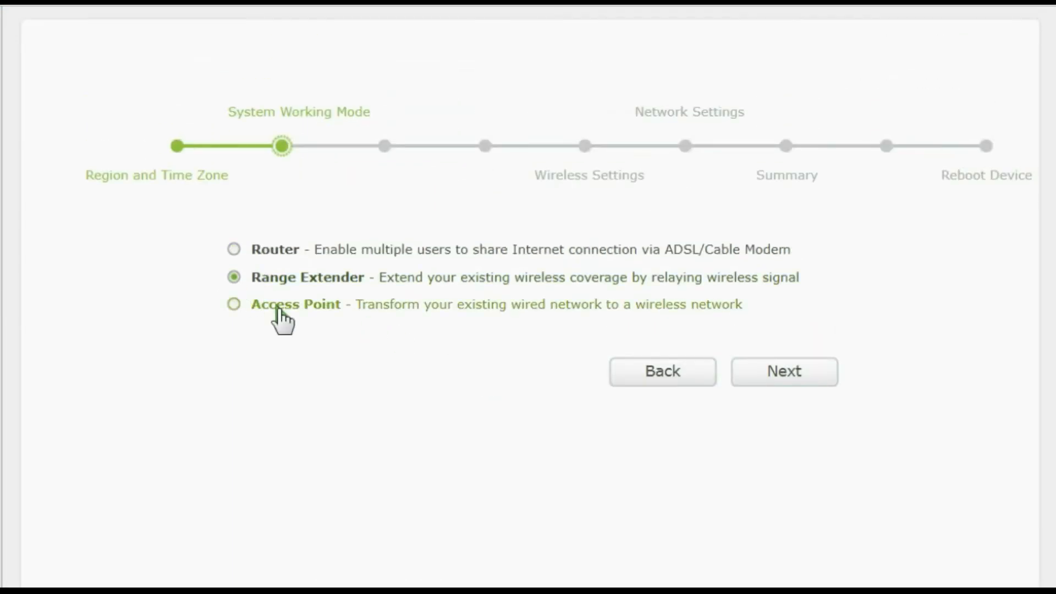
pyautogui.click(783, 380)
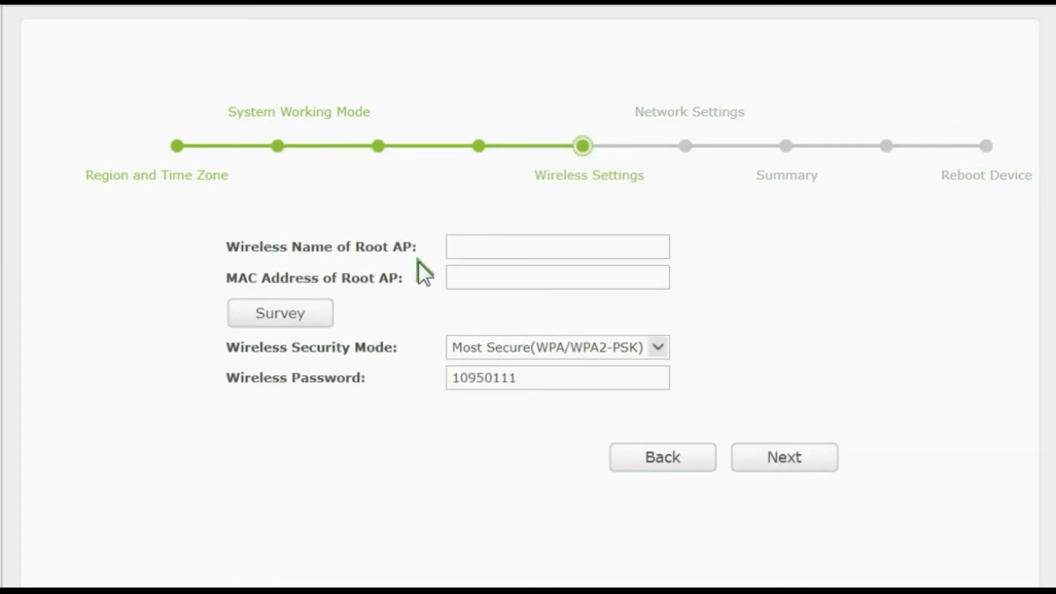
pyautogui.click(300, 310)
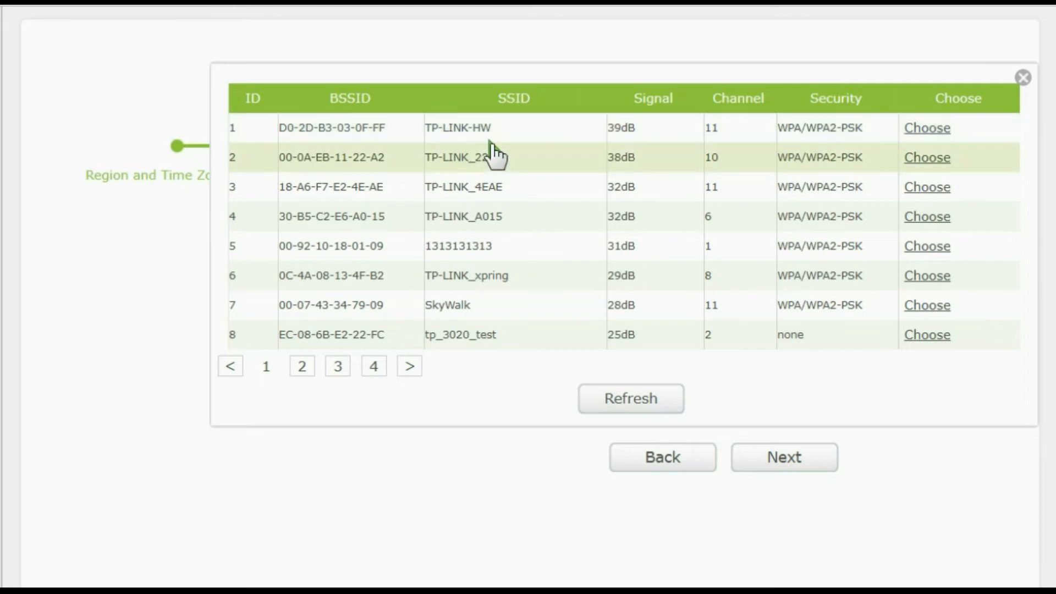
pyautogui.click(928, 130)
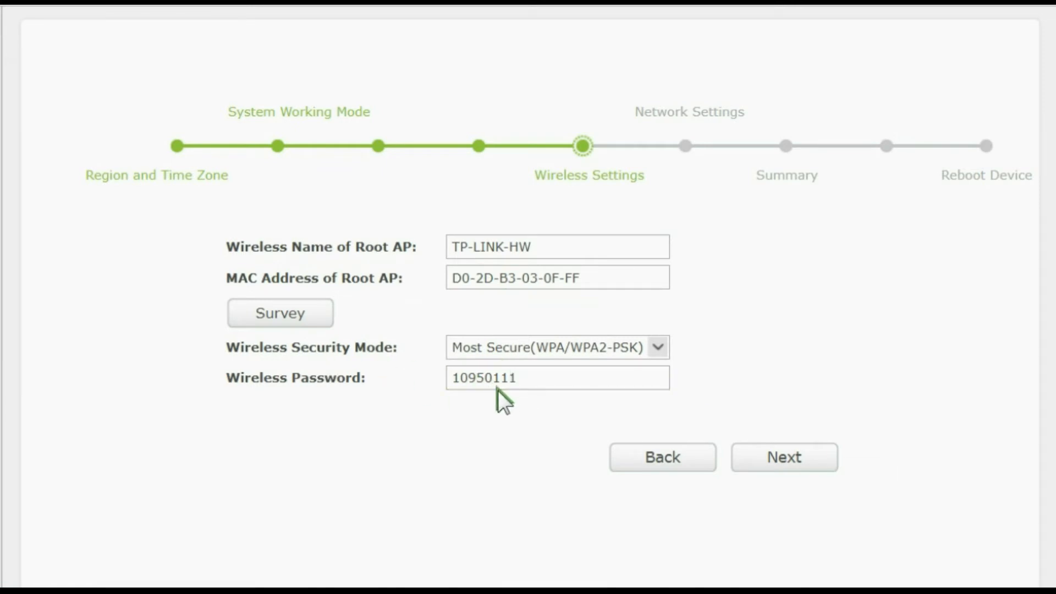
# - Continue with the existing wireless password and the Smart IP(DHCP) network type to the Range Extender summary
pyautogui.click(525, 385)
pyautogui.doubleClick(547, 385)
pyautogui.scroll(-1, 866, 394)
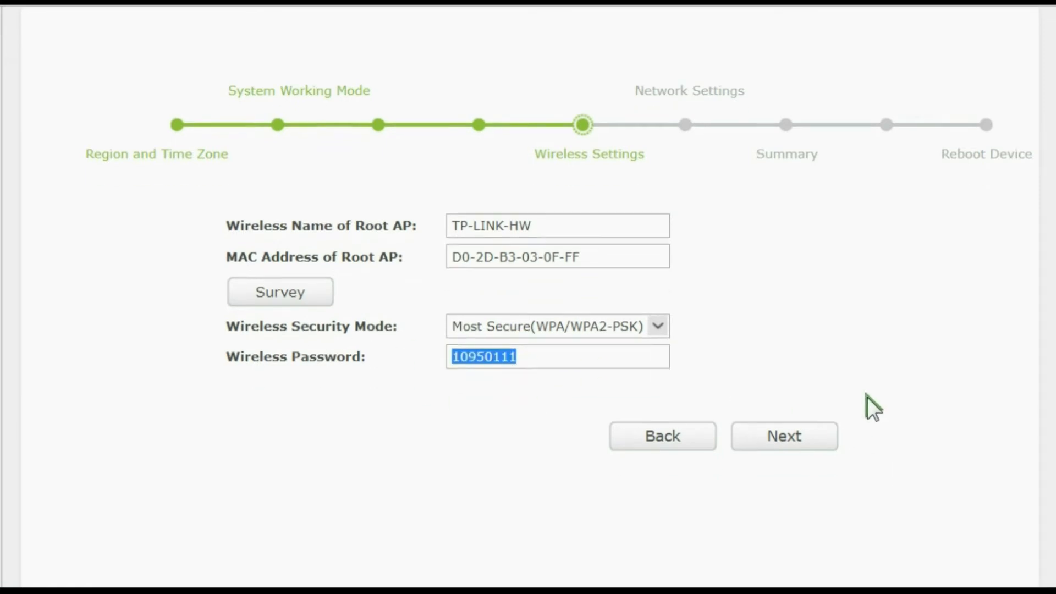
pyautogui.scroll(-3, 867, 397)
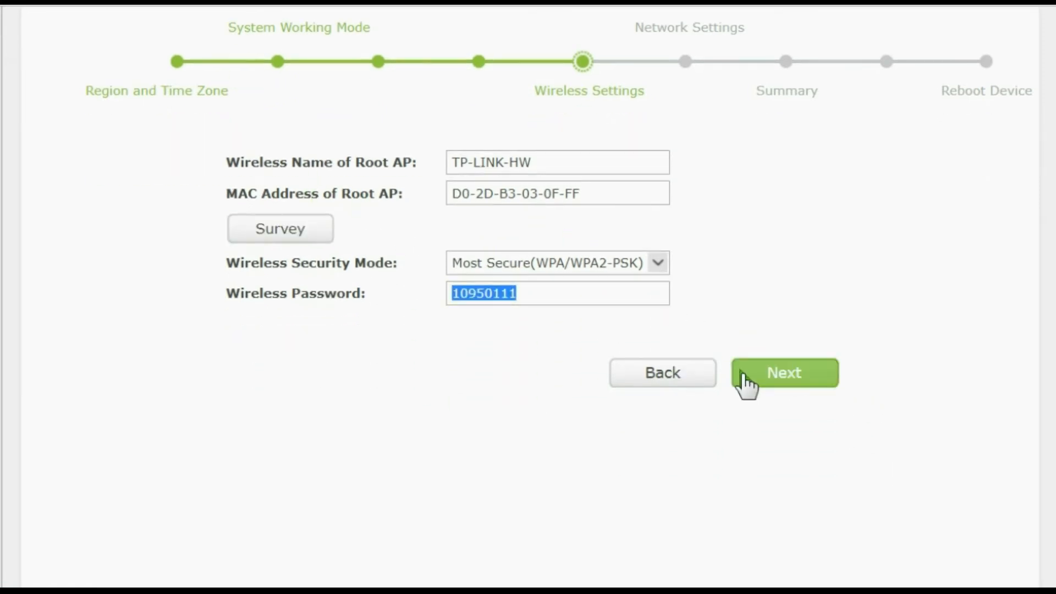
pyautogui.click(793, 377)
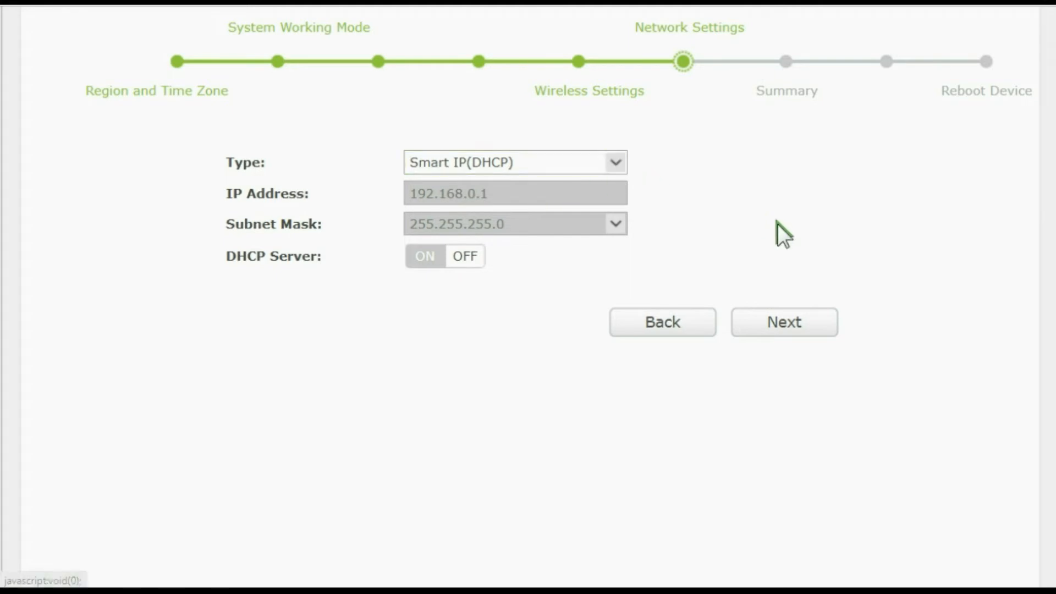
pyautogui.click(790, 325)
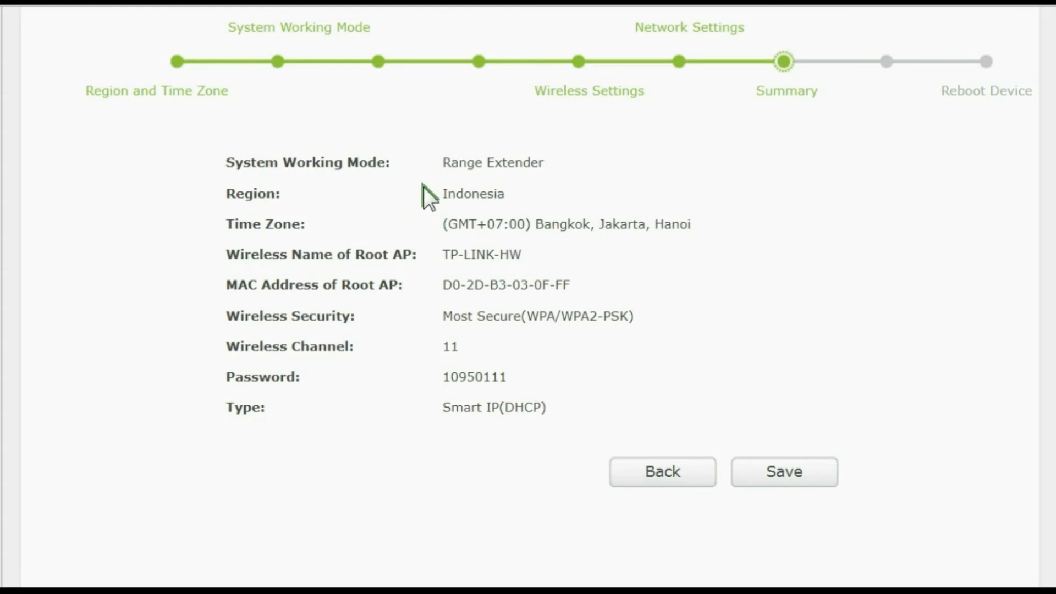
# - Return to the system working mode, try Access Point and continue to its wireless settings
pyautogui.click(673, 479)
pyautogui.click(668, 323)
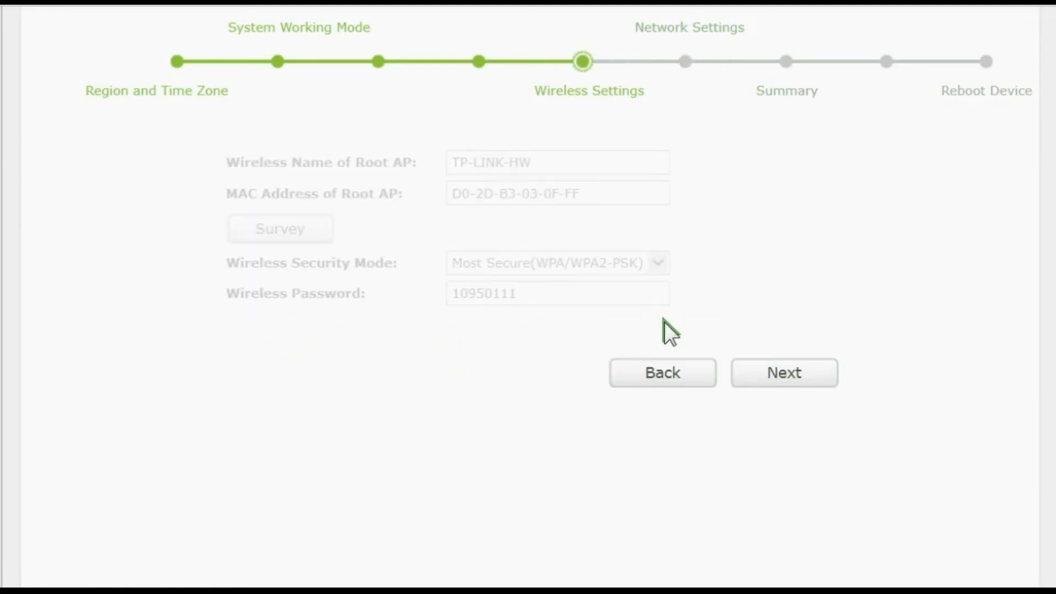
pyautogui.click(658, 361)
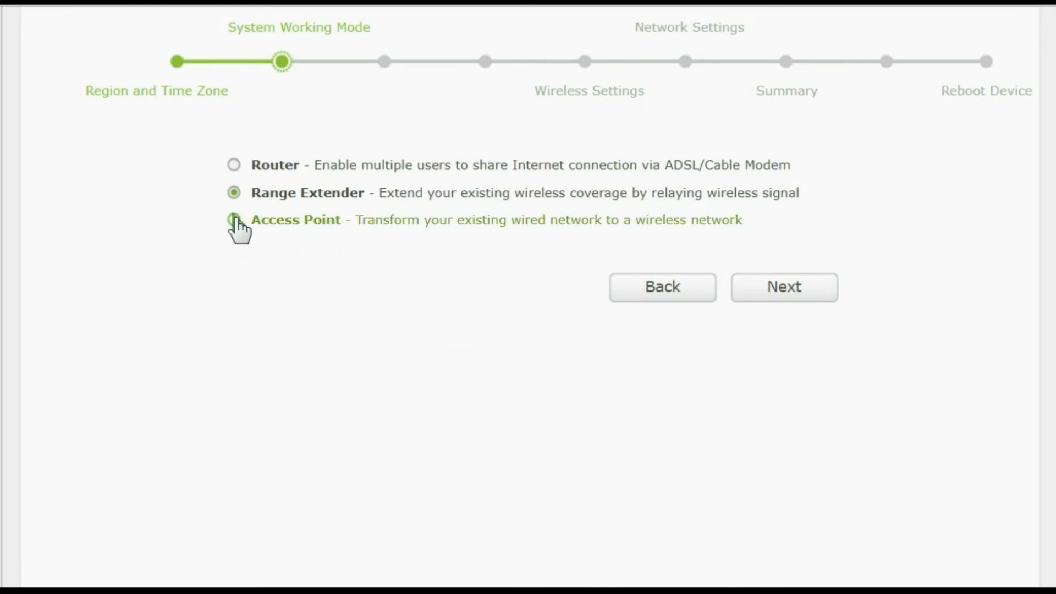
pyautogui.click(235, 220)
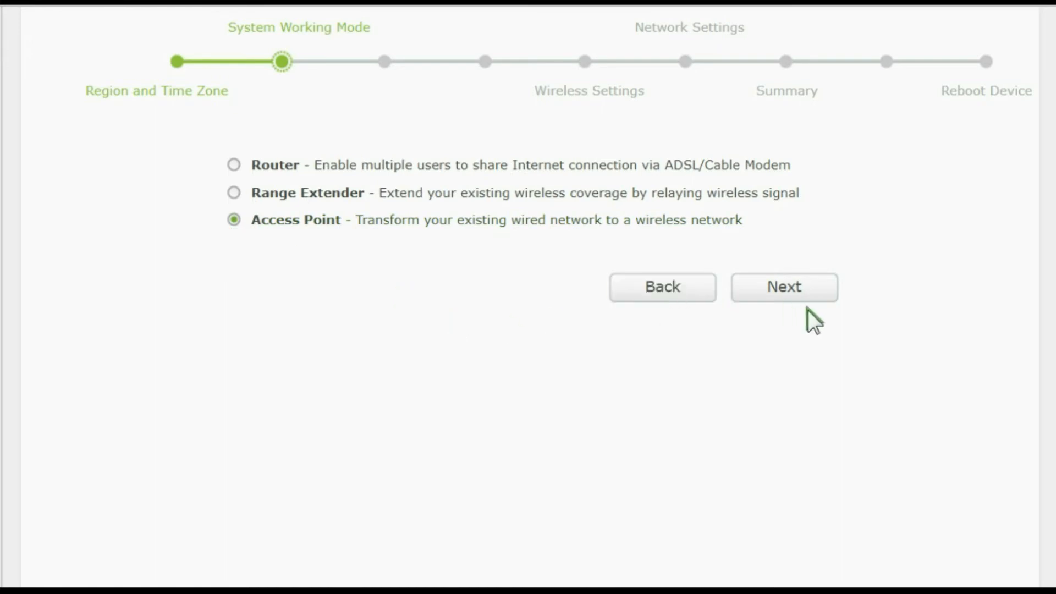
pyautogui.click(797, 293)
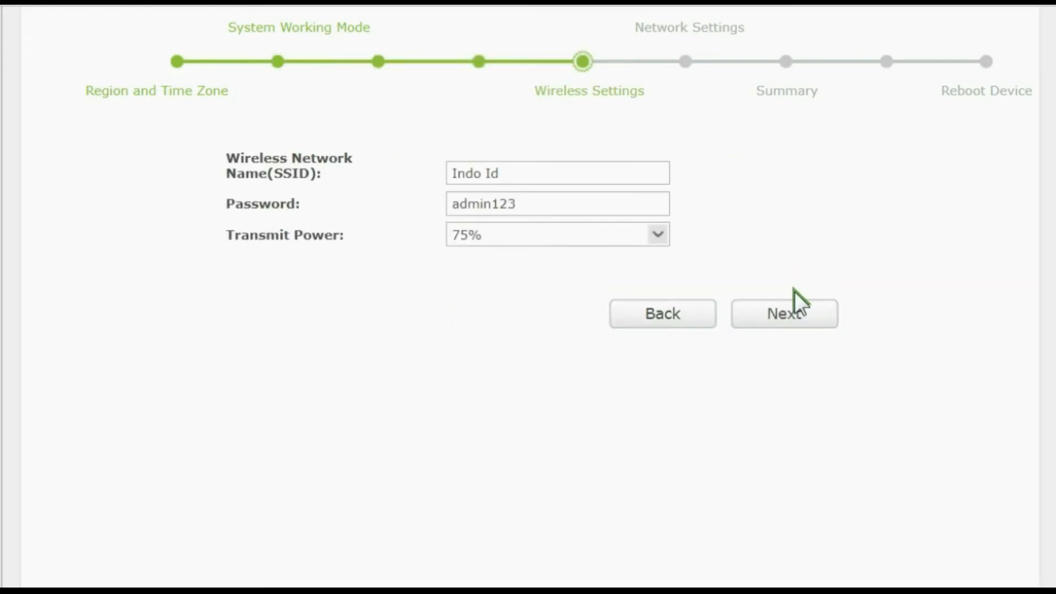
# - Keep the Access Point's wireless settings and Smart IP(DHCP) network type, and continue to the summary
pyautogui.moveTo(519, 175); pyautogui.dragTo(255, 165)
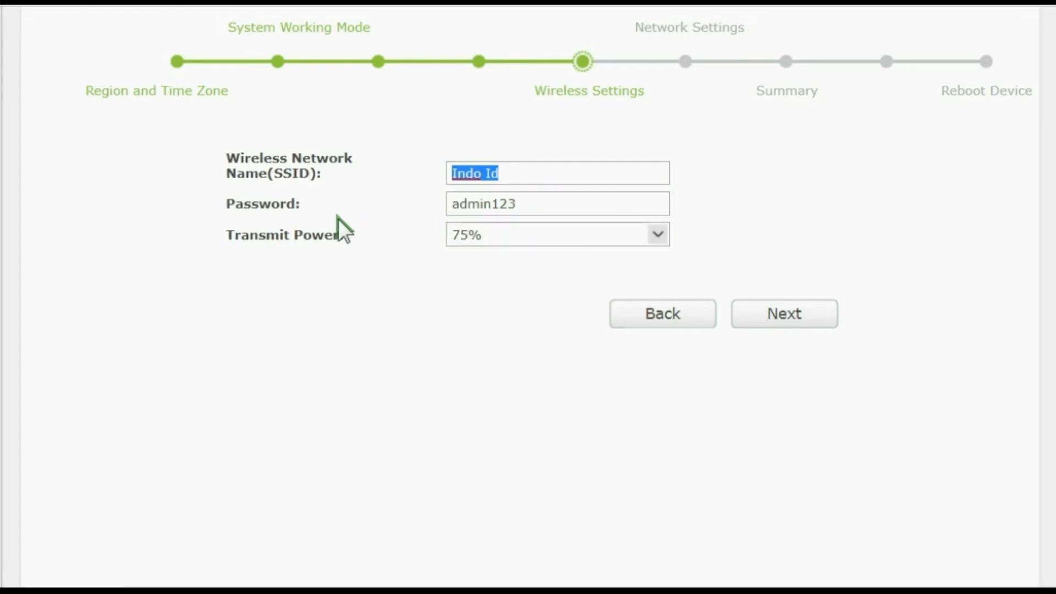
pyautogui.click(792, 319)
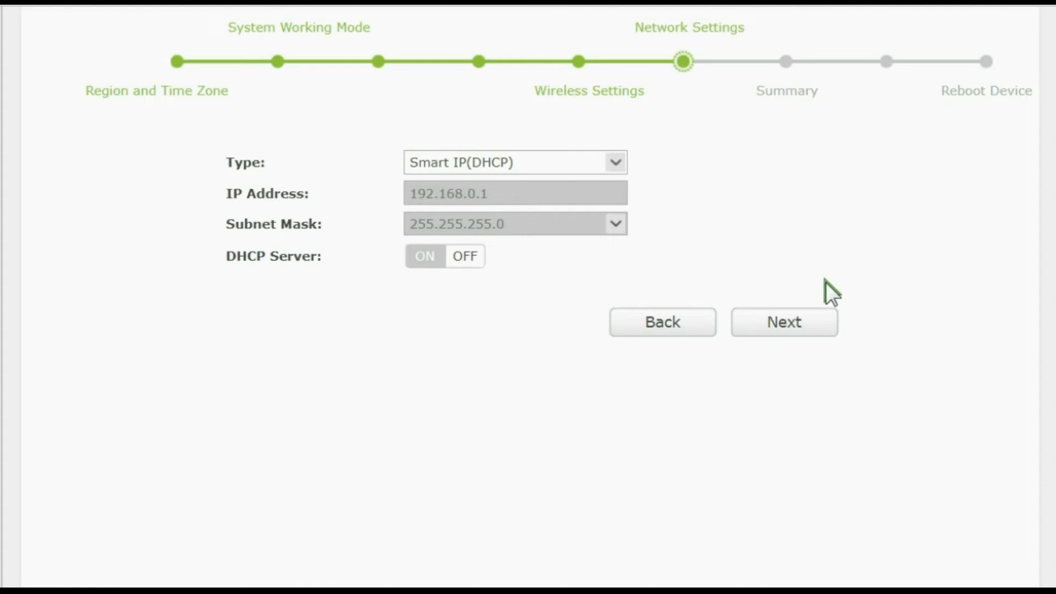
pyautogui.click(805, 330)
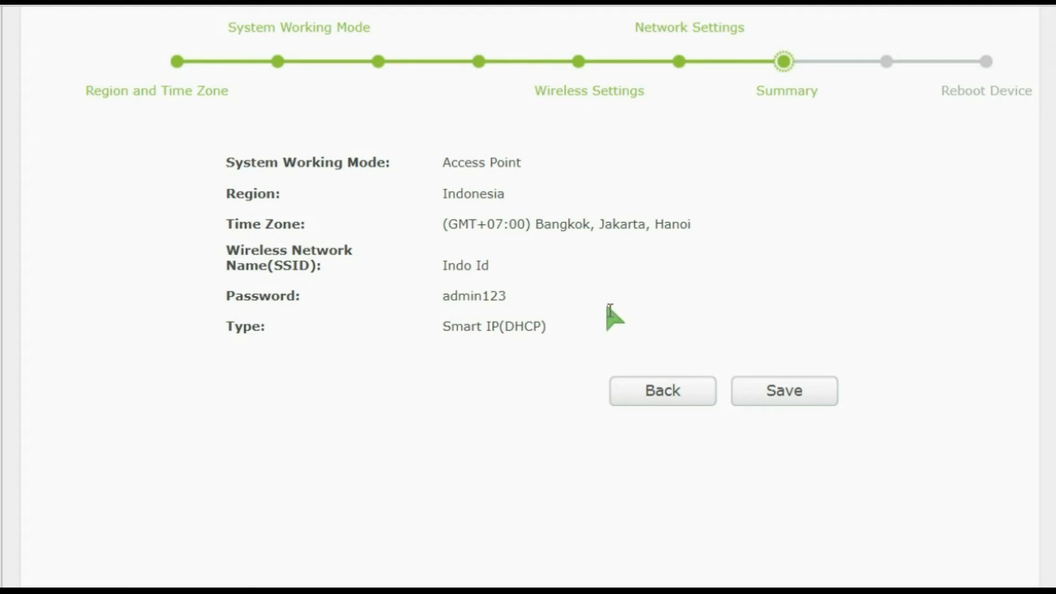
# - Go back from the Access Point summary to the system working mode and choose Router
pyautogui.scroll(2, 500, 313)
pyautogui.click(667, 483)
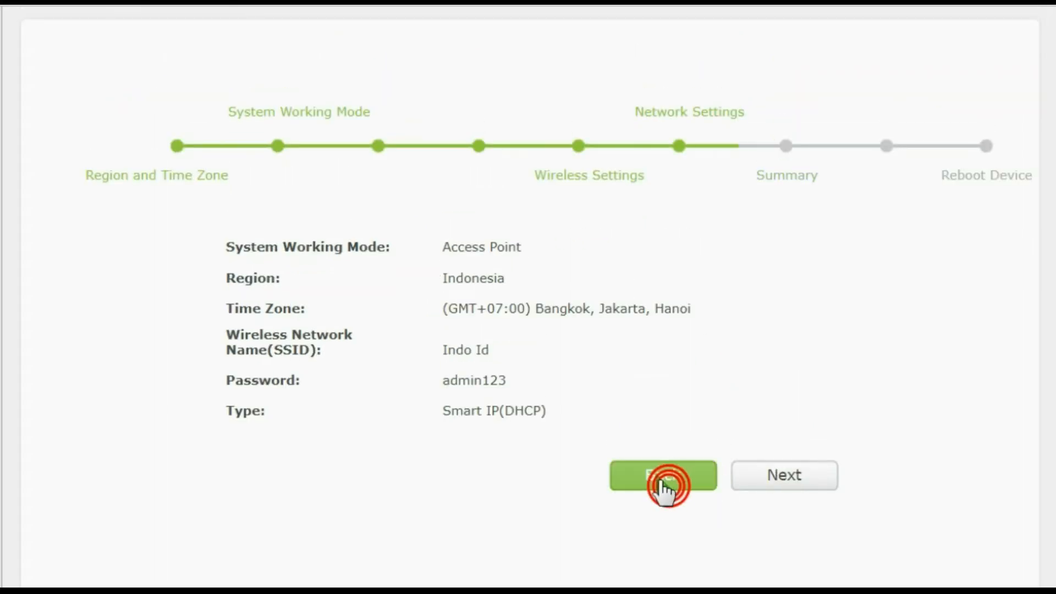
pyautogui.click(668, 408)
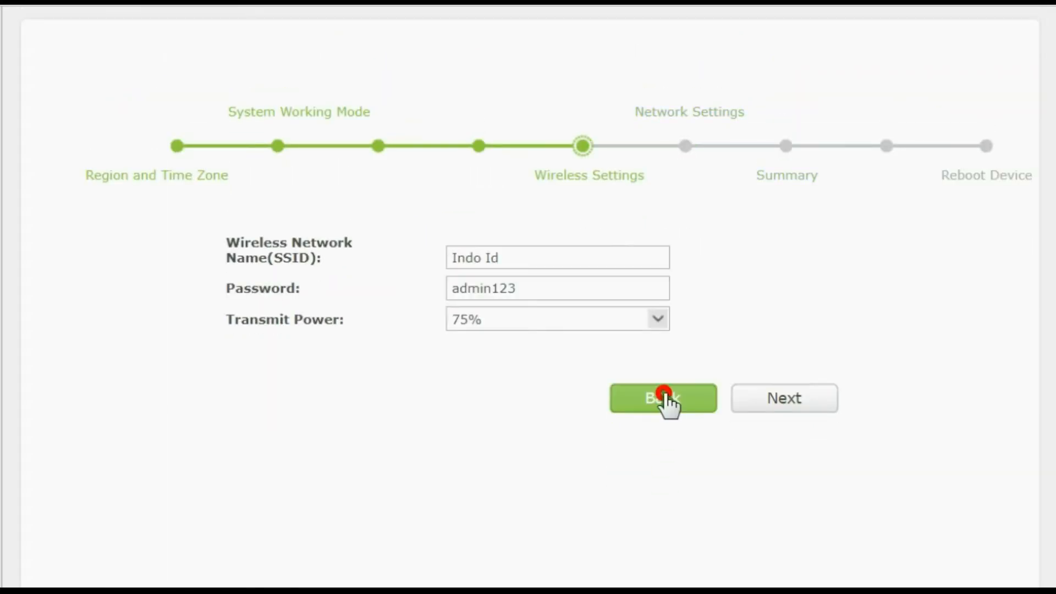
pyautogui.click(667, 400)
pyautogui.click(233, 250)
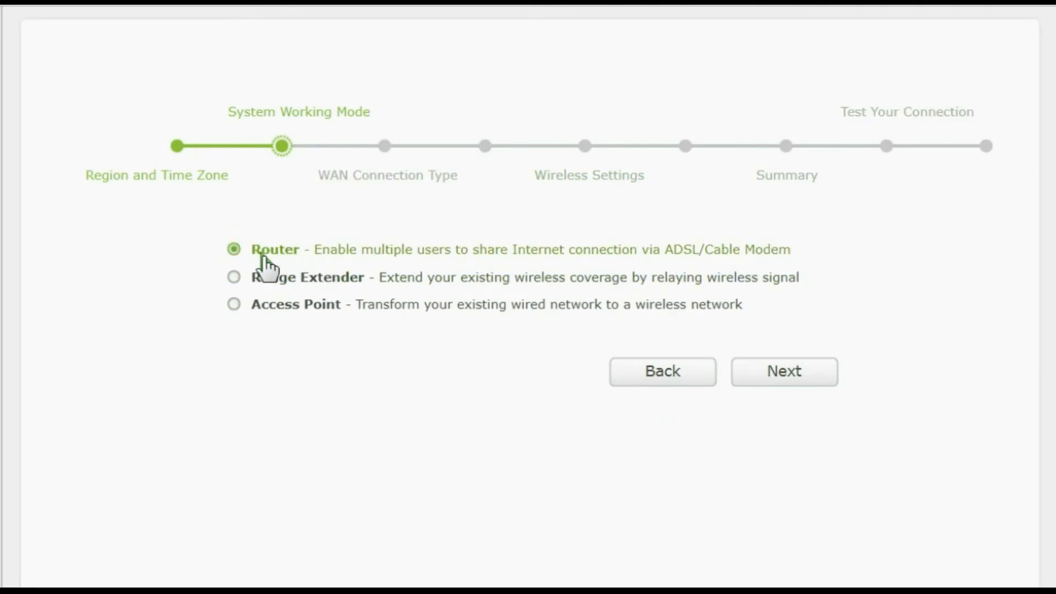
# - Continue with Dynamic IP and Do NOT clone MAC Address to the wireless settings
pyautogui.click(802, 377)
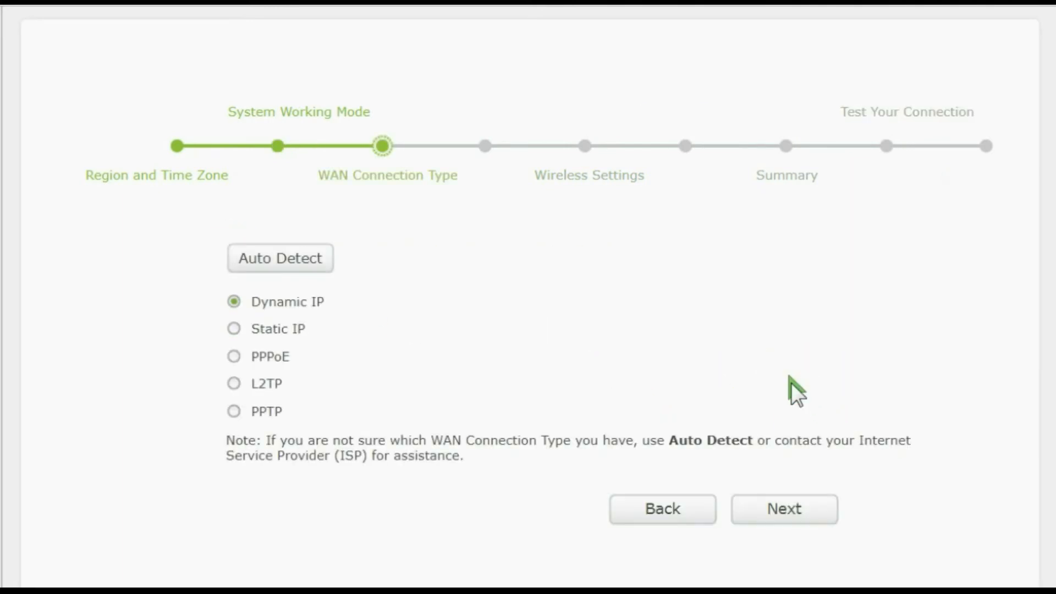
pyautogui.scroll(-3, 786, 407)
pyautogui.click(799, 343)
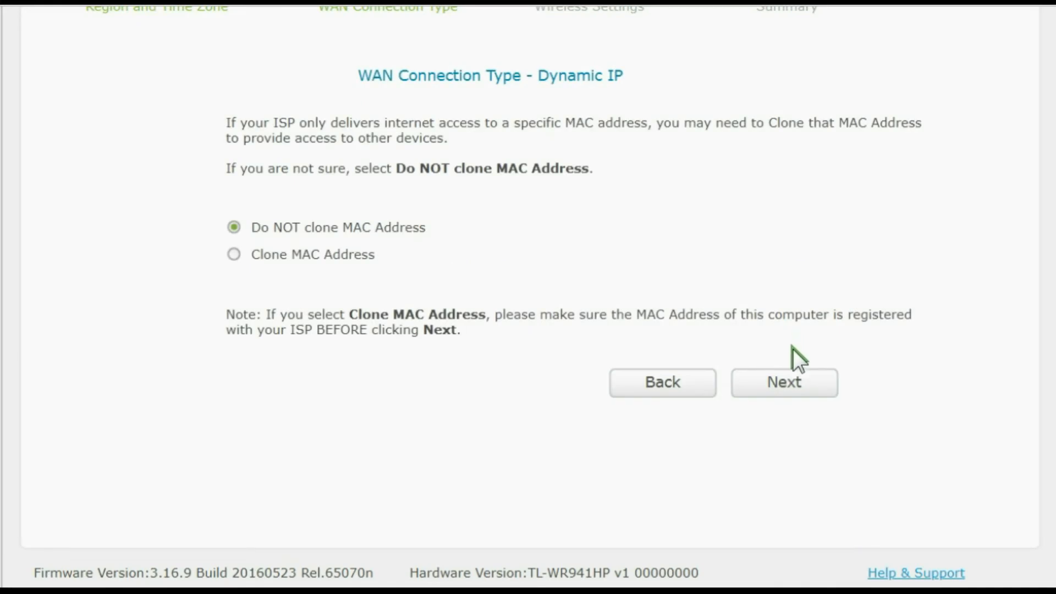
pyautogui.click(796, 384)
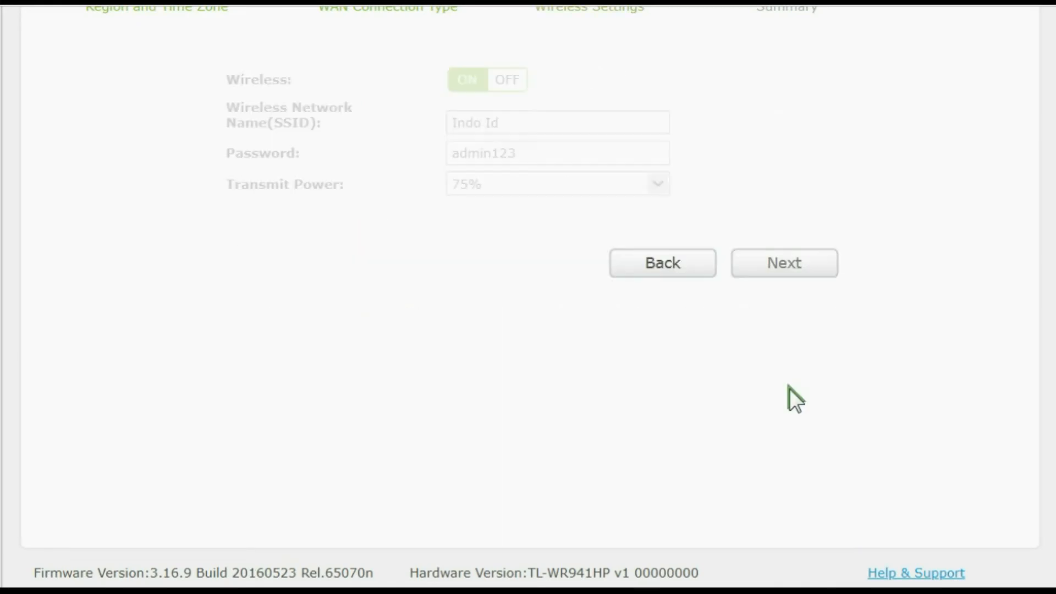
# - Accept the wireless settings, save the summarized configuration and finish Quick Setup
pyautogui.click(785, 276)
pyautogui.click(791, 347)
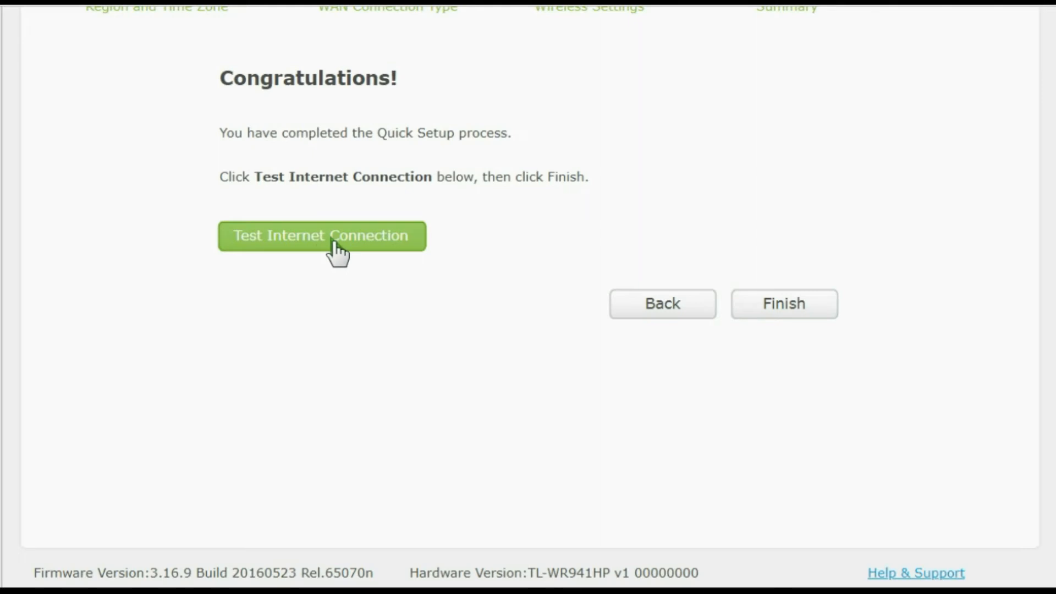
pyautogui.click(788, 313)
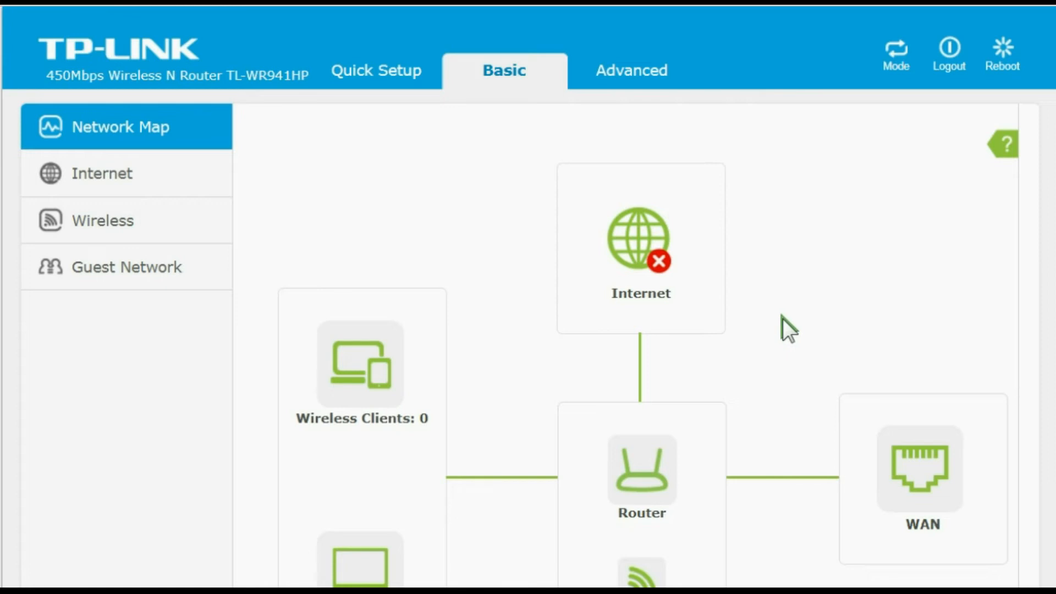
# - Open the advanced Wireless Settings and set the wireless network name to "Indo ip"
pyautogui.click(632, 71)
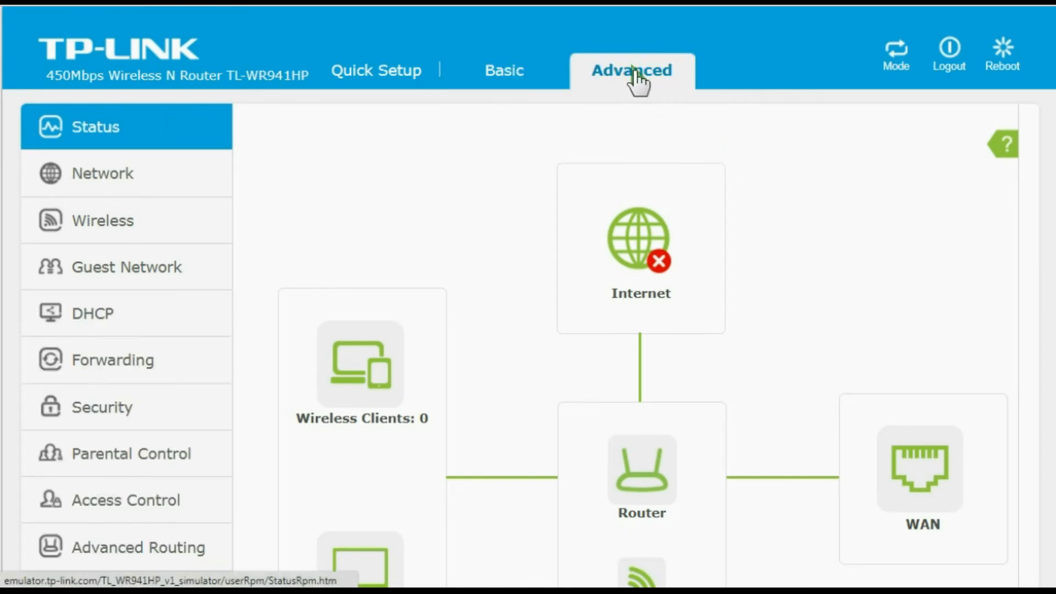
pyautogui.click(132, 224)
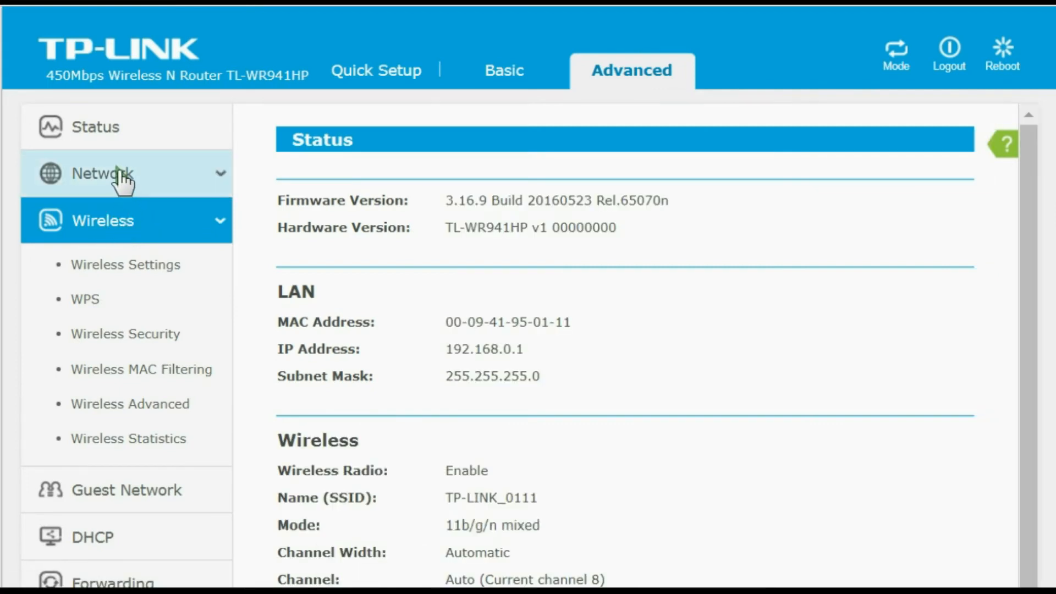
pyautogui.click(152, 269)
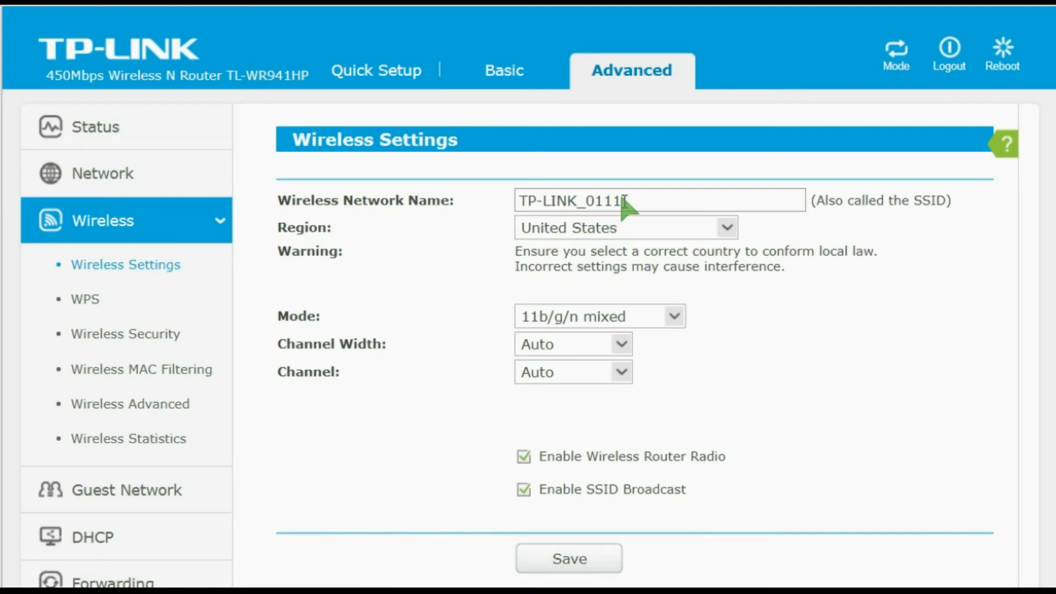
pyautogui.moveTo(633, 201); pyautogui.dragTo(386, 224)
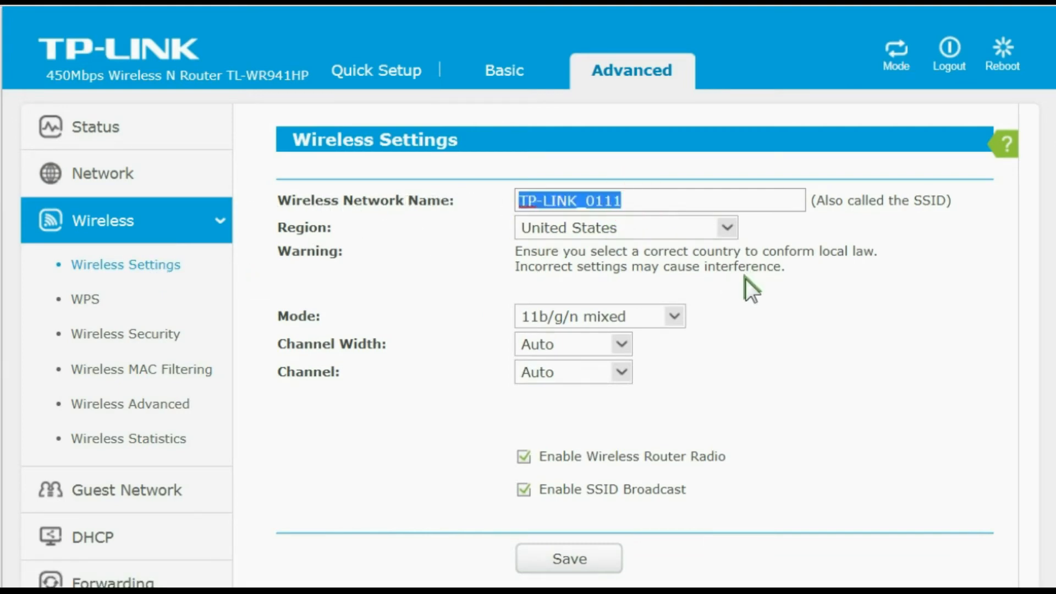
pyautogui.write('Ind')
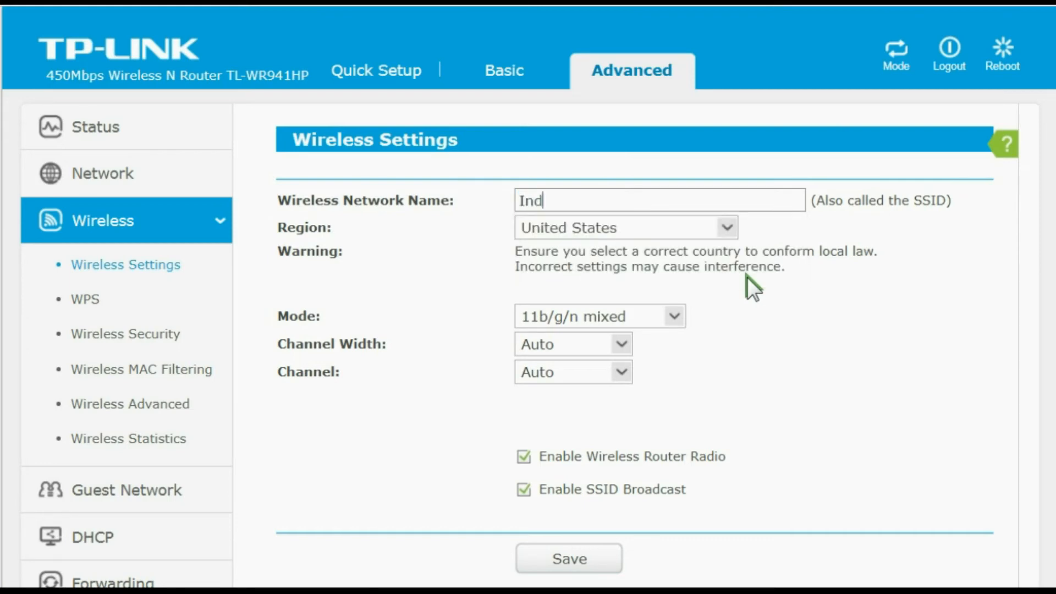
pyautogui.write('o ip')
# - Set the wireless region to Indonesia, save the wireless settings and accept the country warning
pyautogui.click(729, 225)
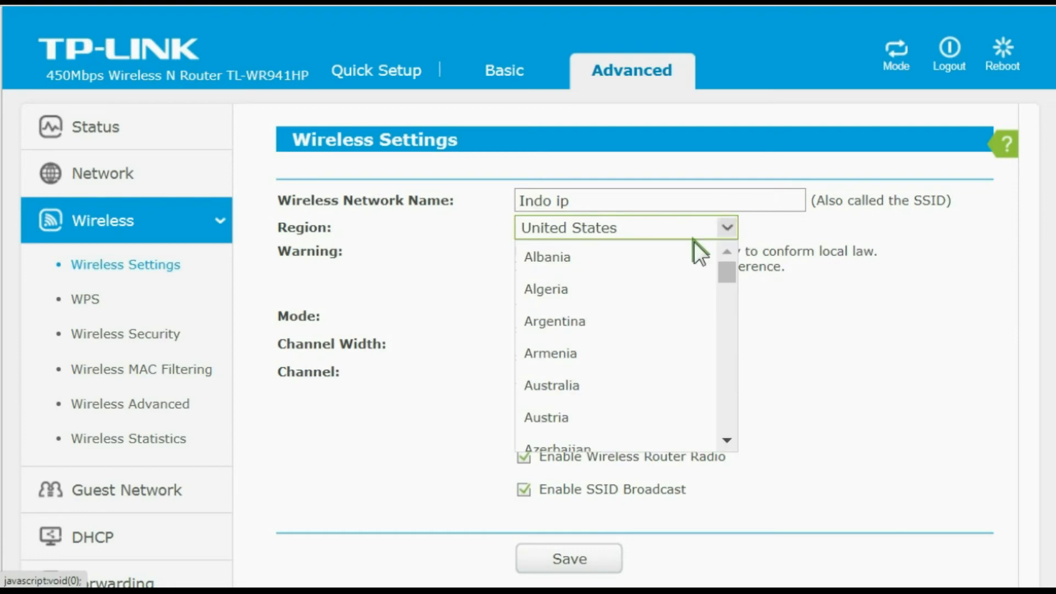
pyautogui.scroll(-8, 627, 302)
pyautogui.scroll(-7, 627, 302)
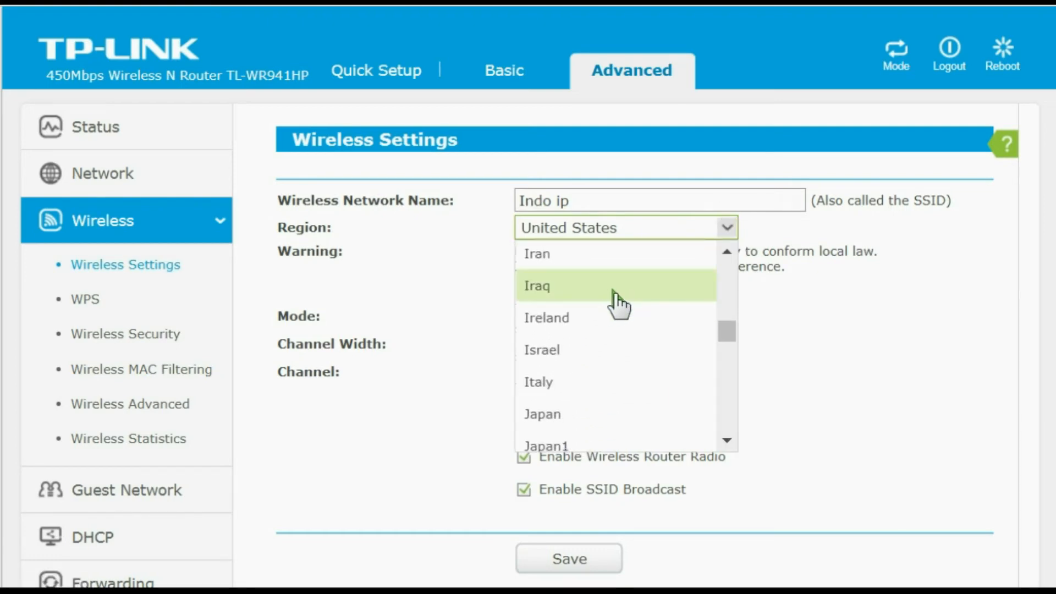
pyautogui.scroll(1, 616, 302)
pyautogui.click(596, 312)
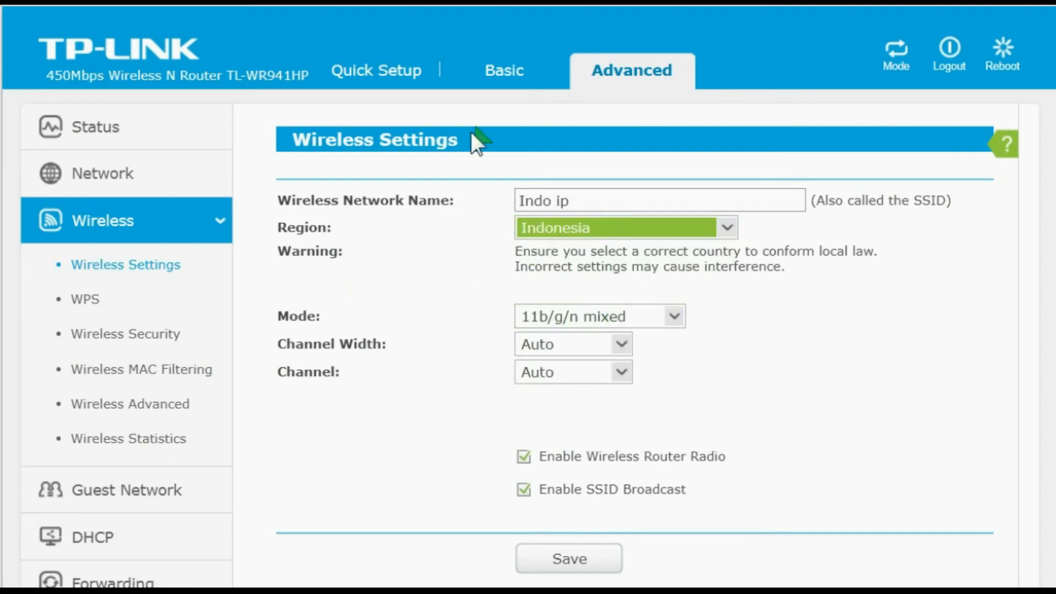
pyautogui.scroll(-3, 391, 325)
pyautogui.click(582, 396)
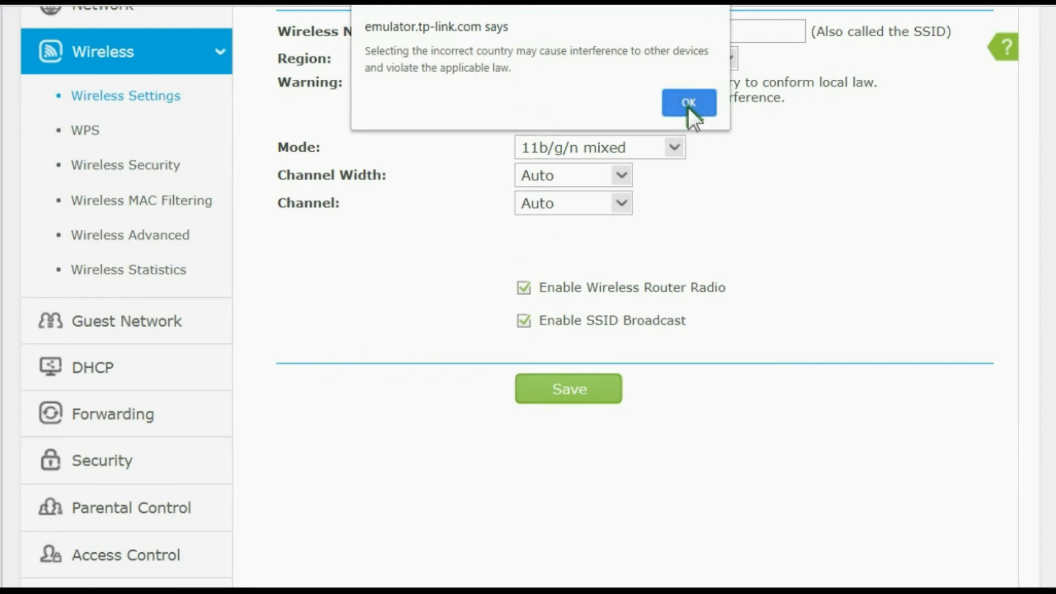
pyautogui.click(688, 104)
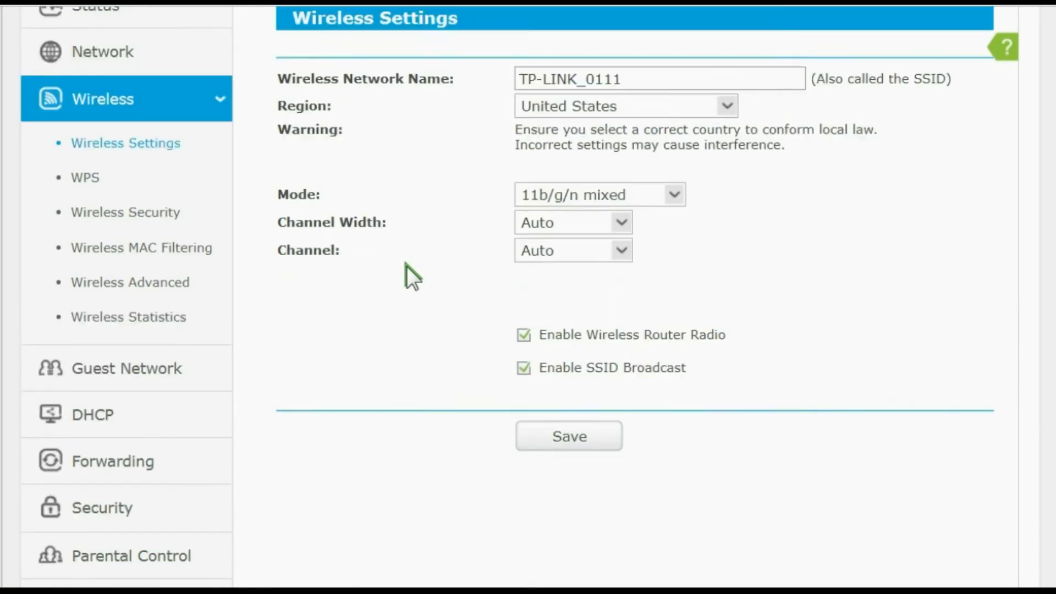
# - Open the DHCP Settings and examine the start and end IP addresses of the address range
pyautogui.scroll(-2, 385, 267)
pyautogui.scroll(-5, 196, 256)
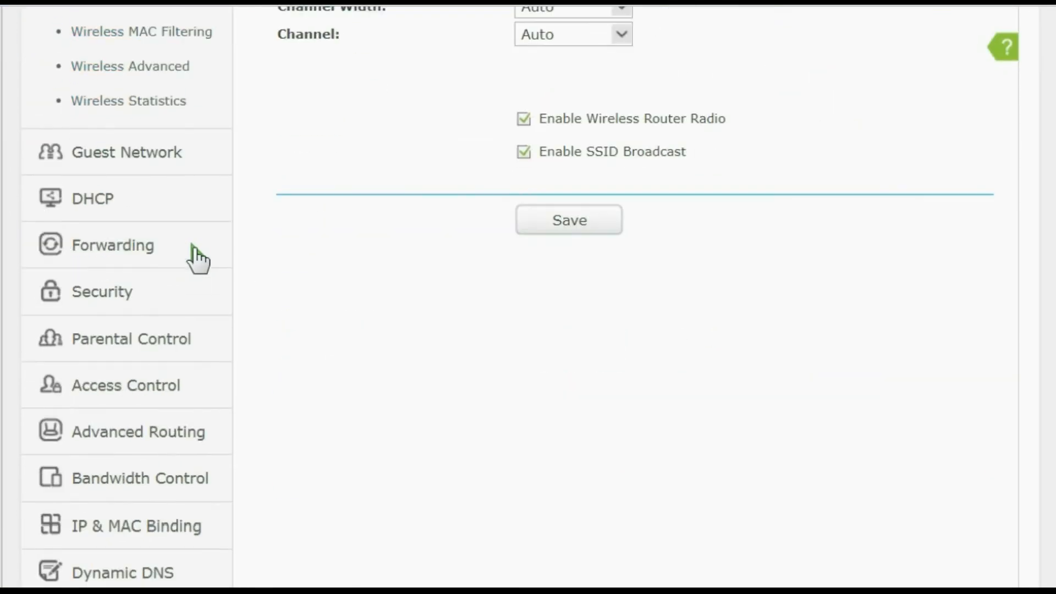
pyautogui.click(94, 202)
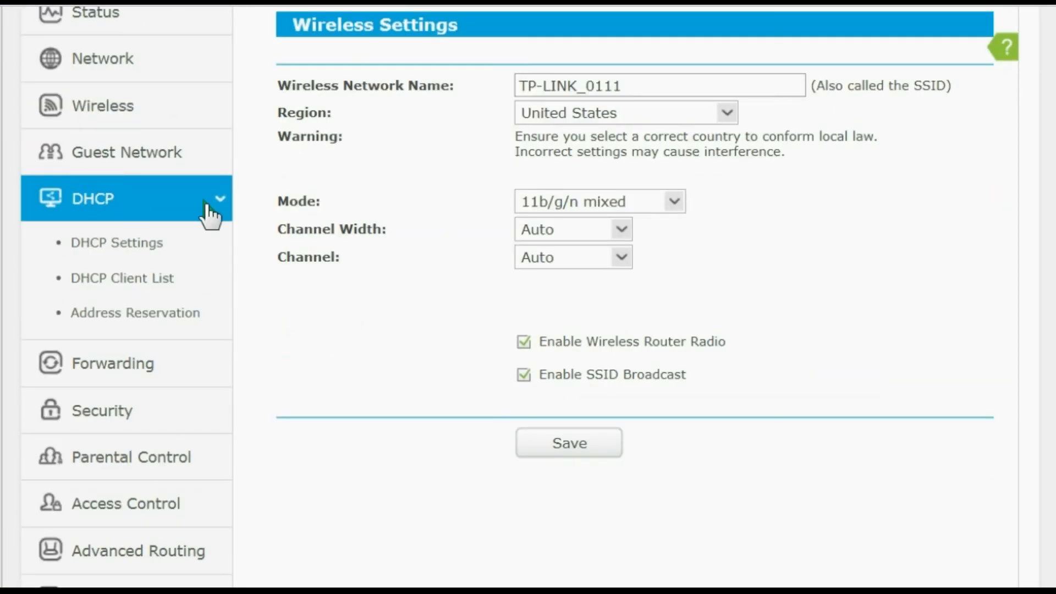
pyautogui.click(113, 242)
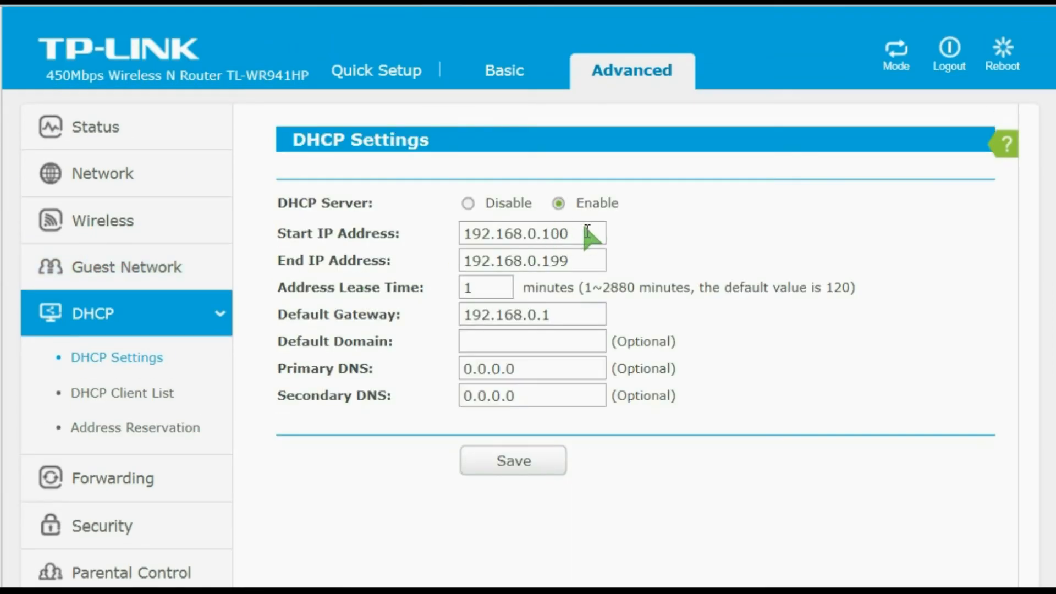
pyautogui.moveTo(586, 231)
pyautogui.mouseDown()
pyautogui.moveTo(427, 227)
pyautogui.moveTo(370, 262)
pyautogui.moveTo(344, 238)
pyautogui.moveTo(594, 233)
pyautogui.moveTo(586, 231)
pyautogui.mouseUp()
pyautogui.click(586, 231)
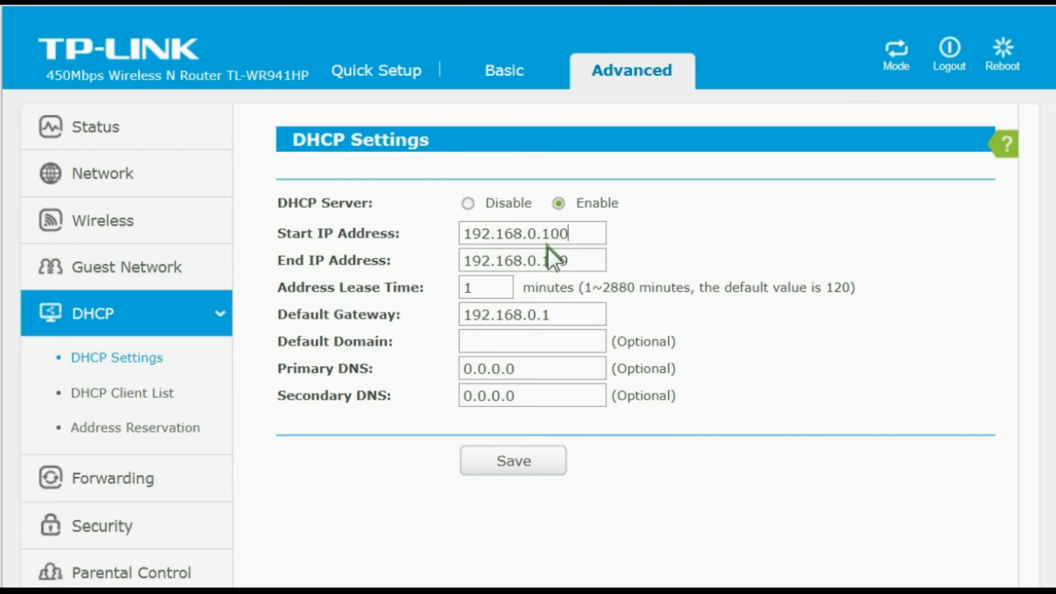
pyautogui.doubleClick(573, 233)
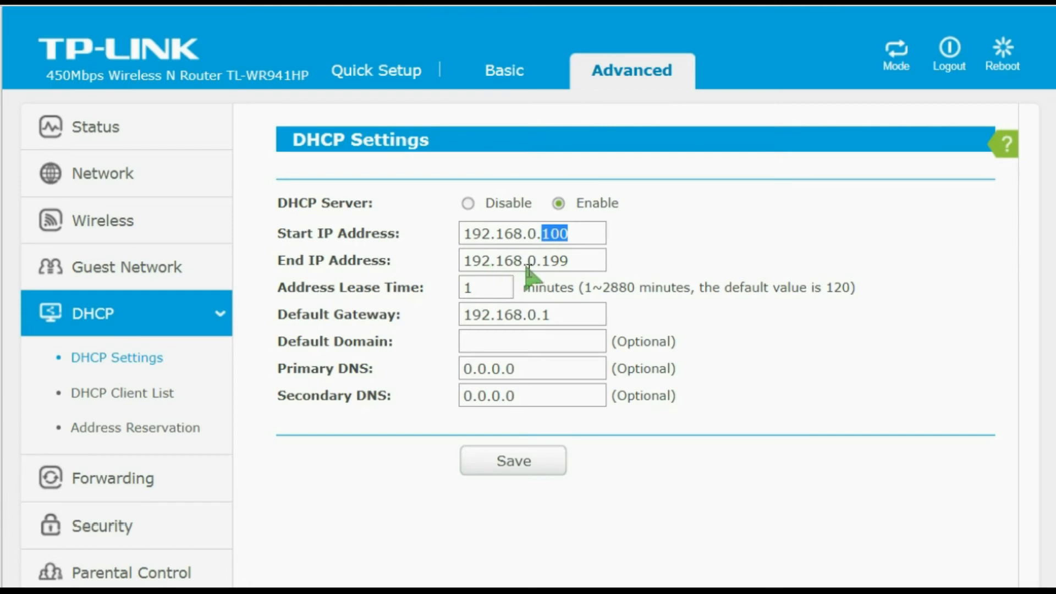
pyautogui.tripleClick(574, 262)
pyautogui.click(560, 263)
pyautogui.moveTo(567, 263); pyautogui.dragTo(541, 261)
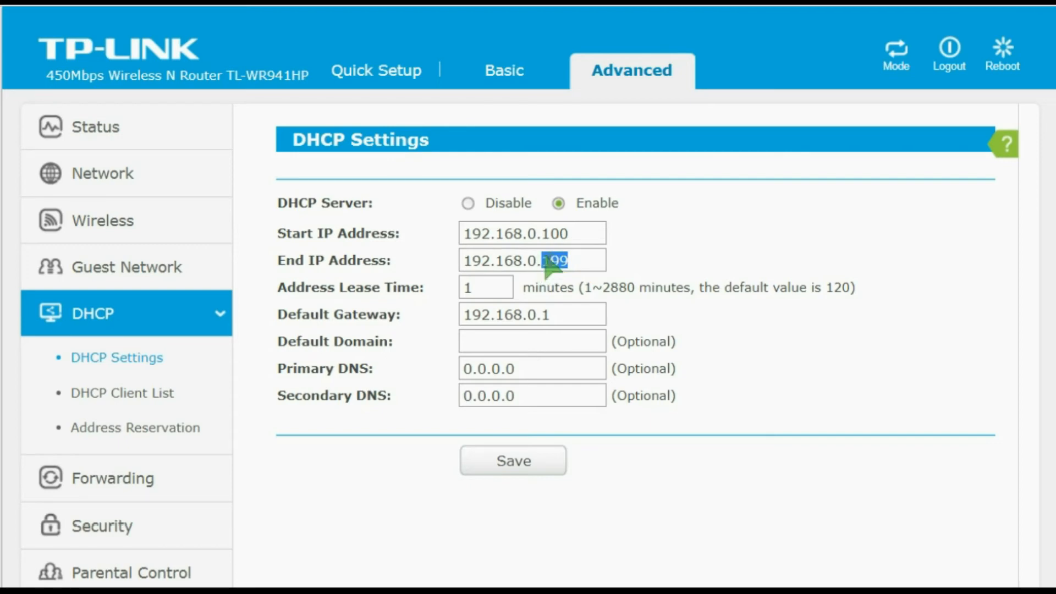
# - Try 192.168.0.110 as the DHCP end IP address, restore it to 192.168.0.199 and check the default gateway
pyautogui.click(578, 255)
pyautogui.moveTo(577, 256); pyautogui.dragTo(545, 258)
pyautogui.write('110')
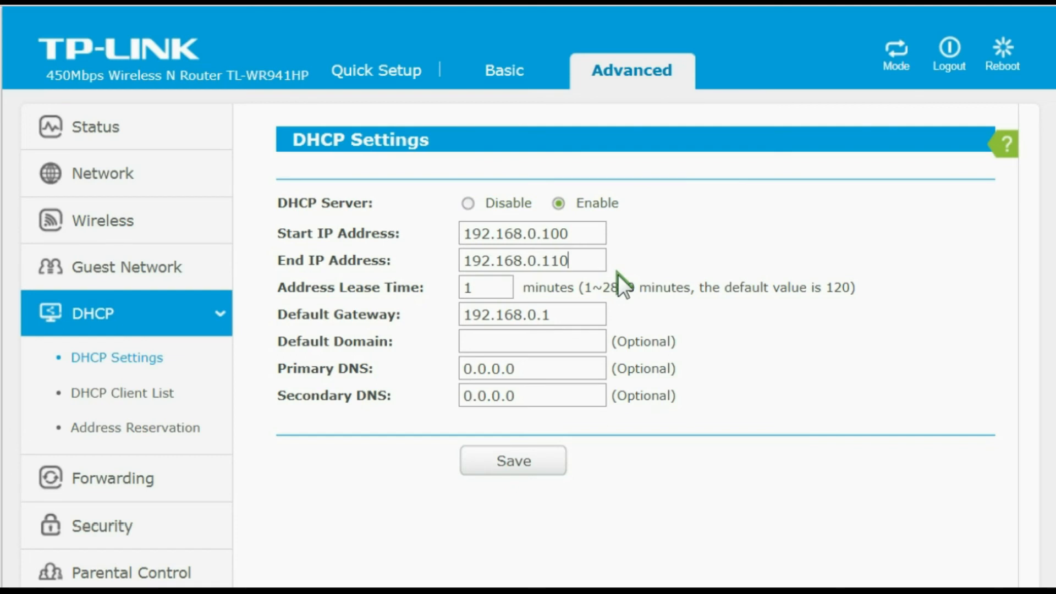
pyautogui.press('BackSpace')
pyautogui.press('BackSpace')
pyautogui.write('99')
pyautogui.doubleClick(561, 315)
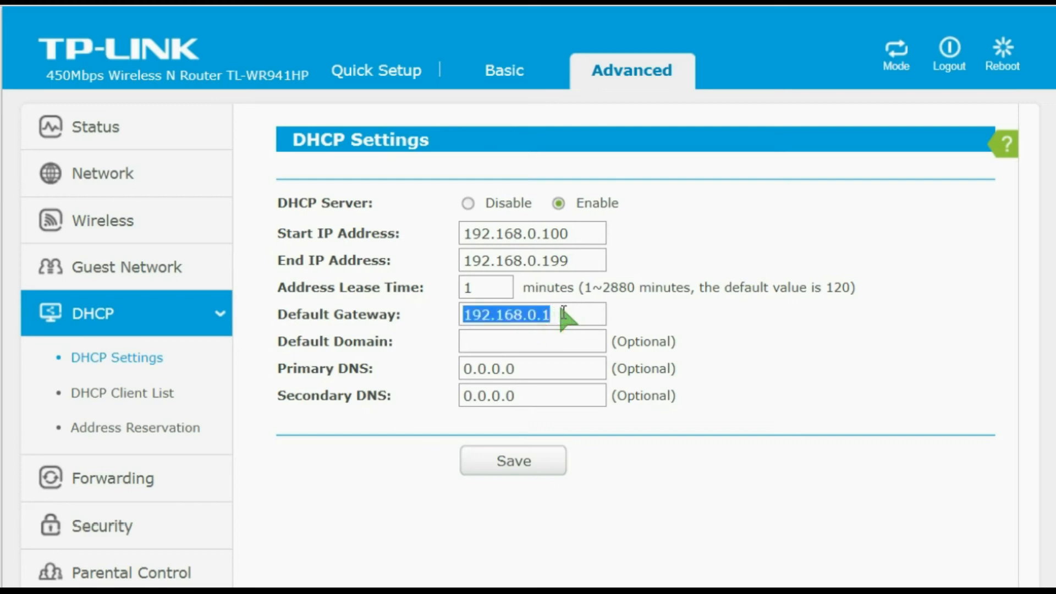
# - Look through the remaining advanced settings categories and open the Control Settings of Bandwidth Control
pyautogui.scroll(-3, 338, 349)
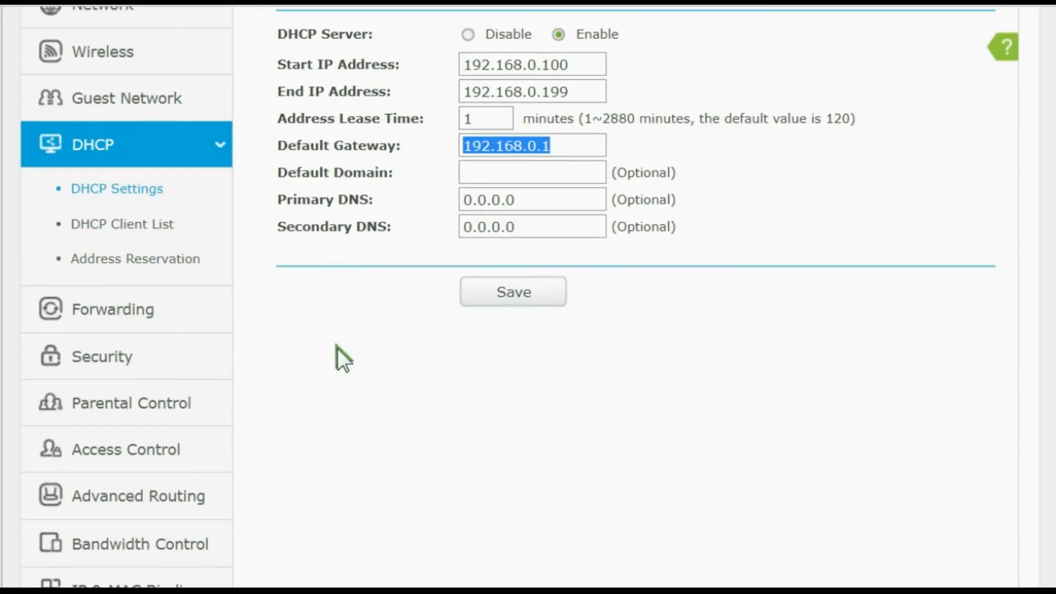
pyautogui.scroll(-3, 329, 343)
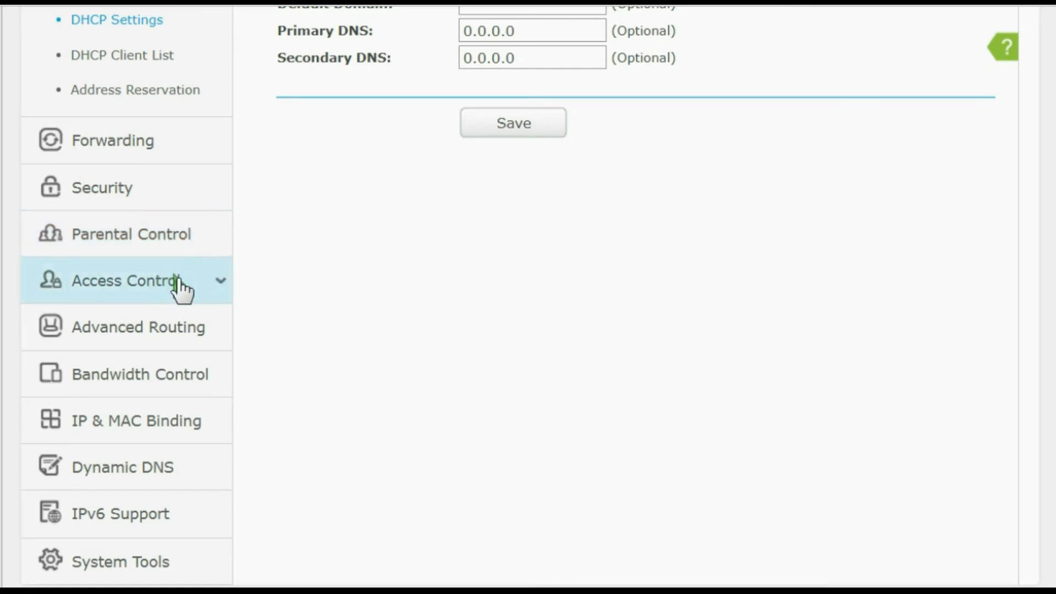
pyautogui.scroll(-2, 245, 320)
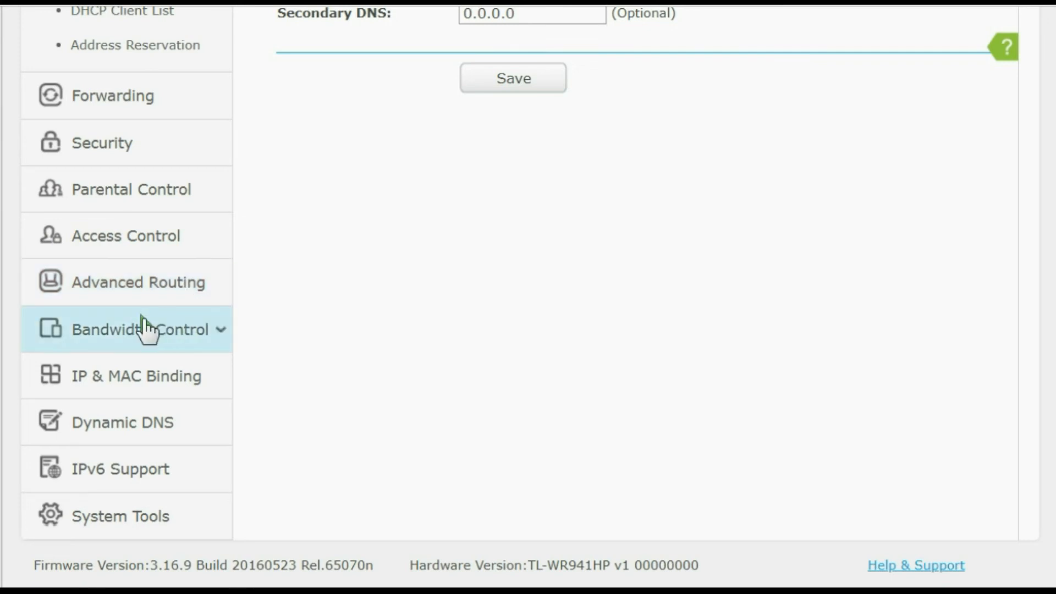
pyautogui.click(172, 332)
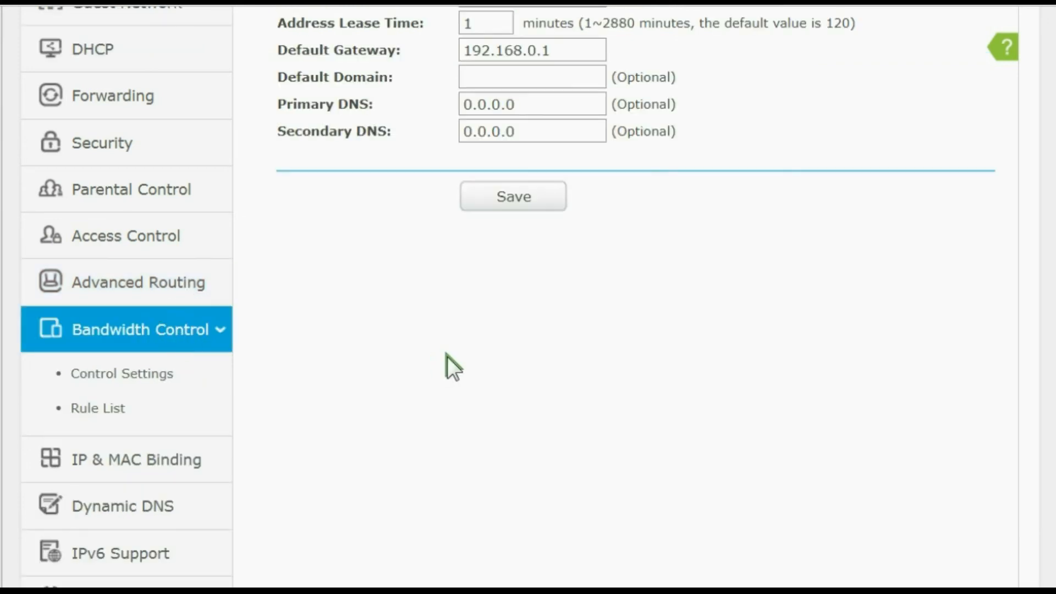
pyautogui.scroll(3, 448, 357)
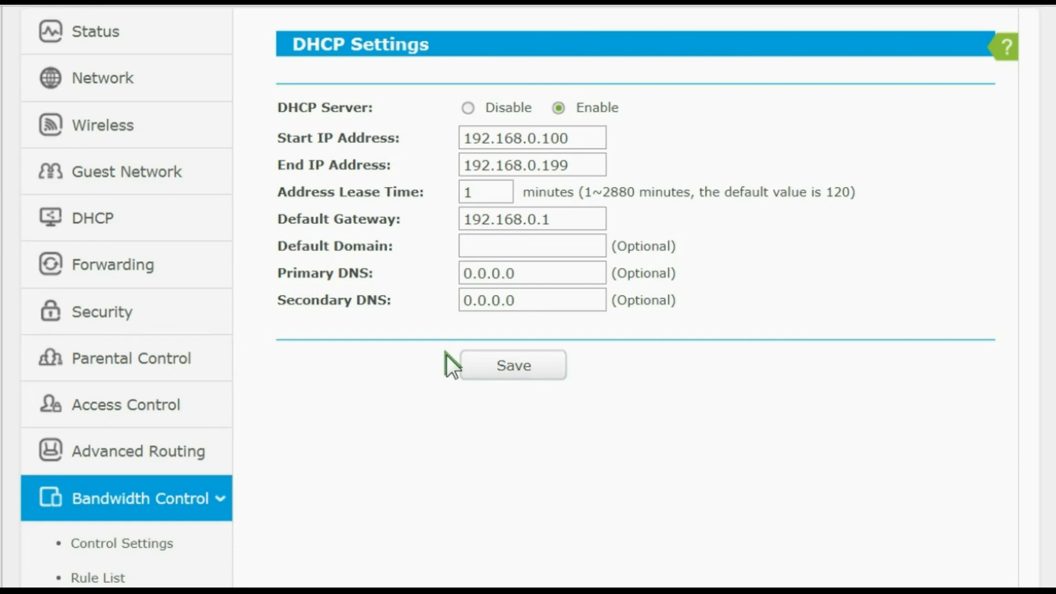
pyautogui.scroll(-2, 192, 484)
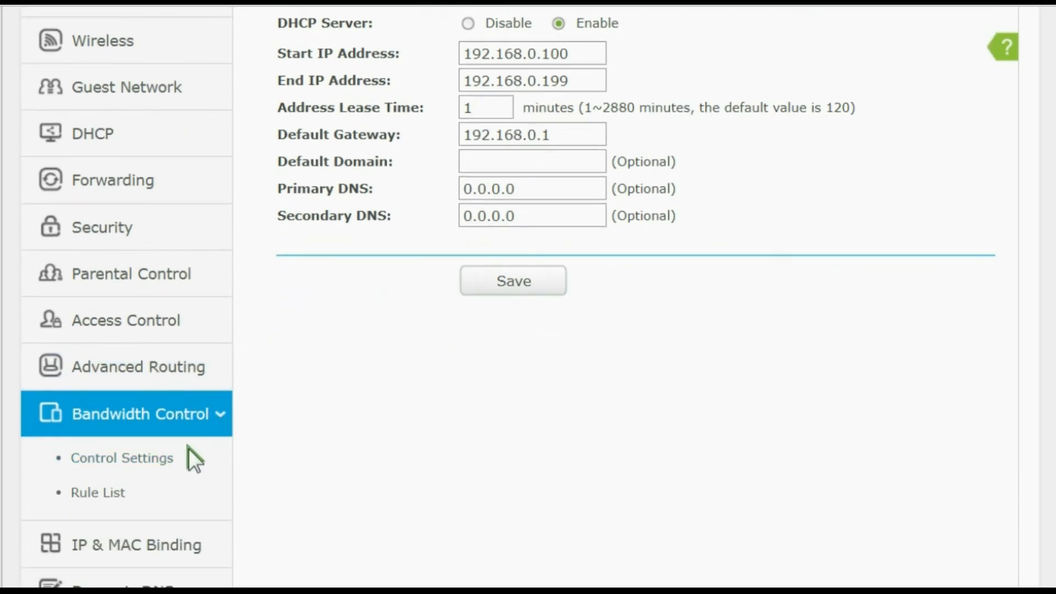
pyautogui.click(142, 462)
pyautogui.scroll(-3, 347, 397)
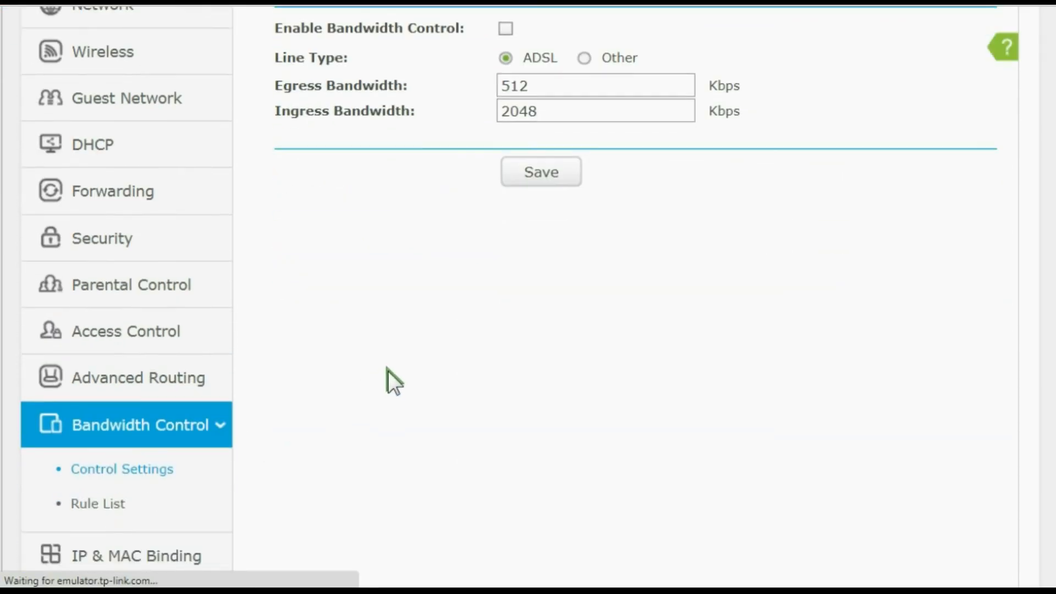
pyautogui.scroll(2, 391, 368)
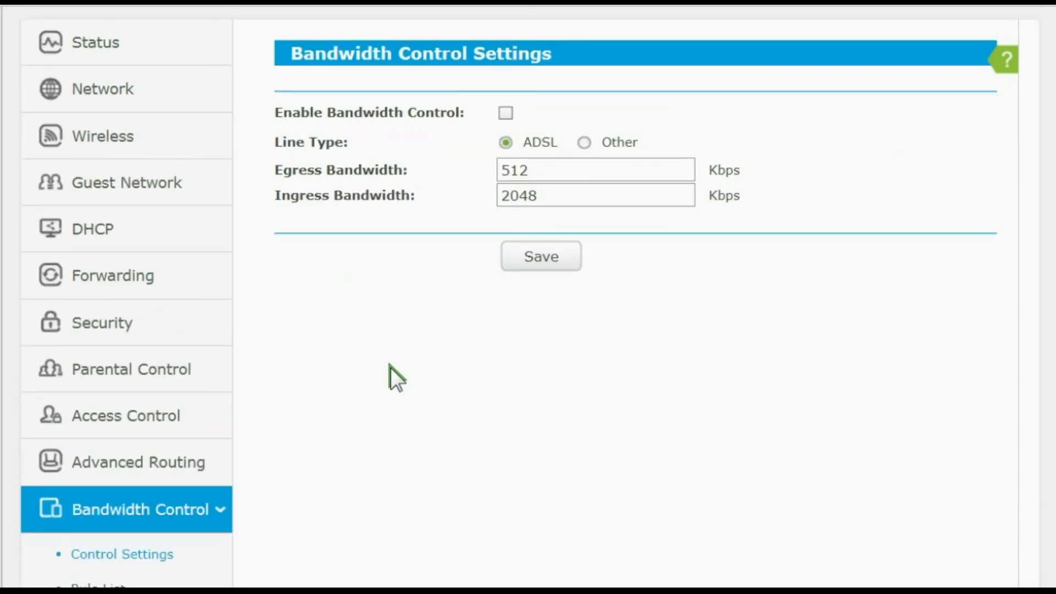
# - Examine the egress and ingress bandwidth values in the Bandwidth Control Settings
pyautogui.doubleClick(535, 175)
pyautogui.doubleClick(503, 196)
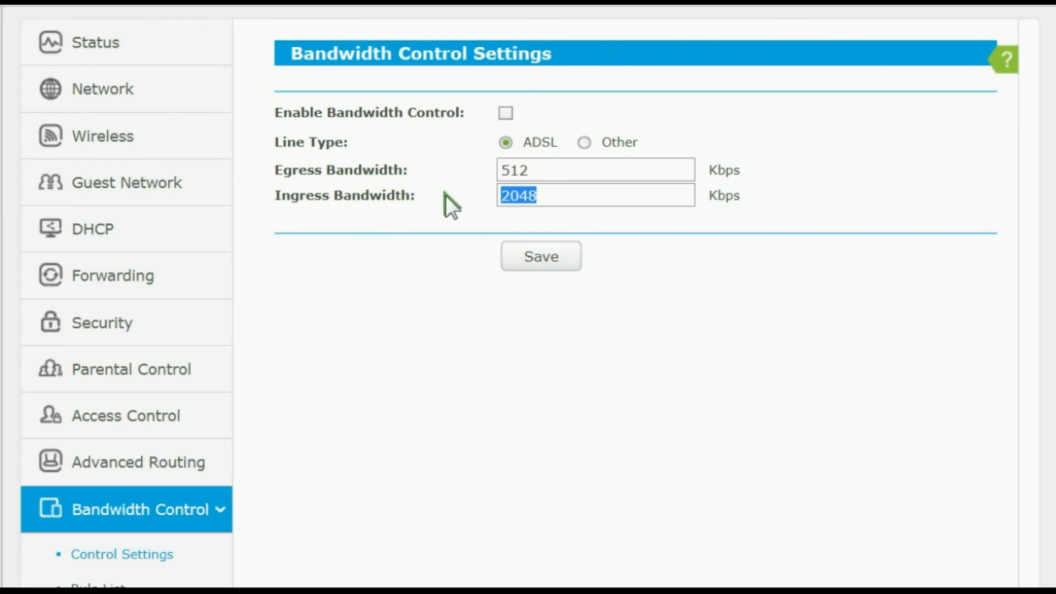
pyautogui.doubleClick(541, 173)
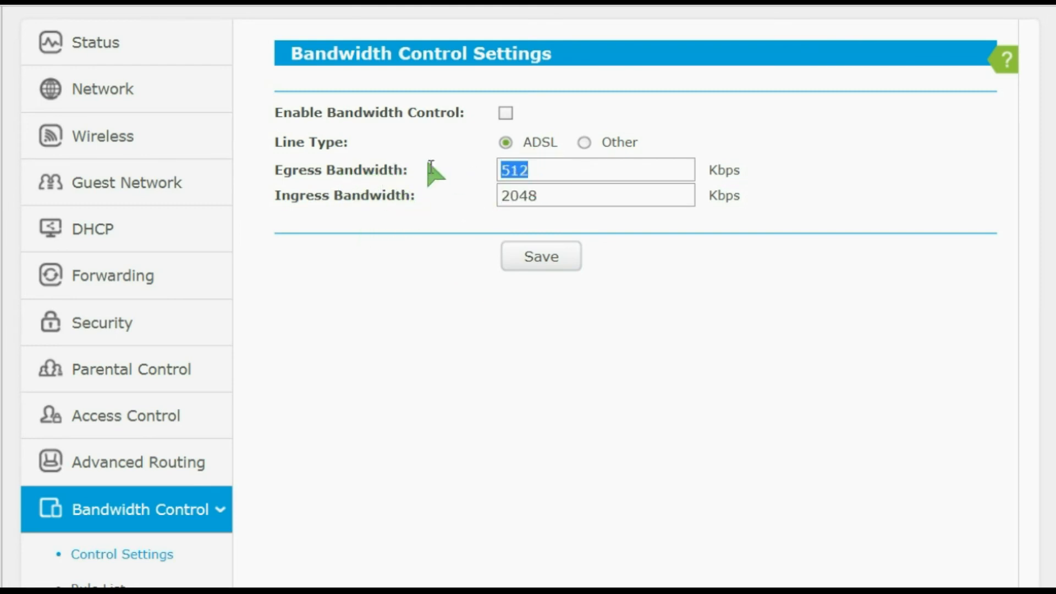
pyautogui.doubleClick(542, 196)
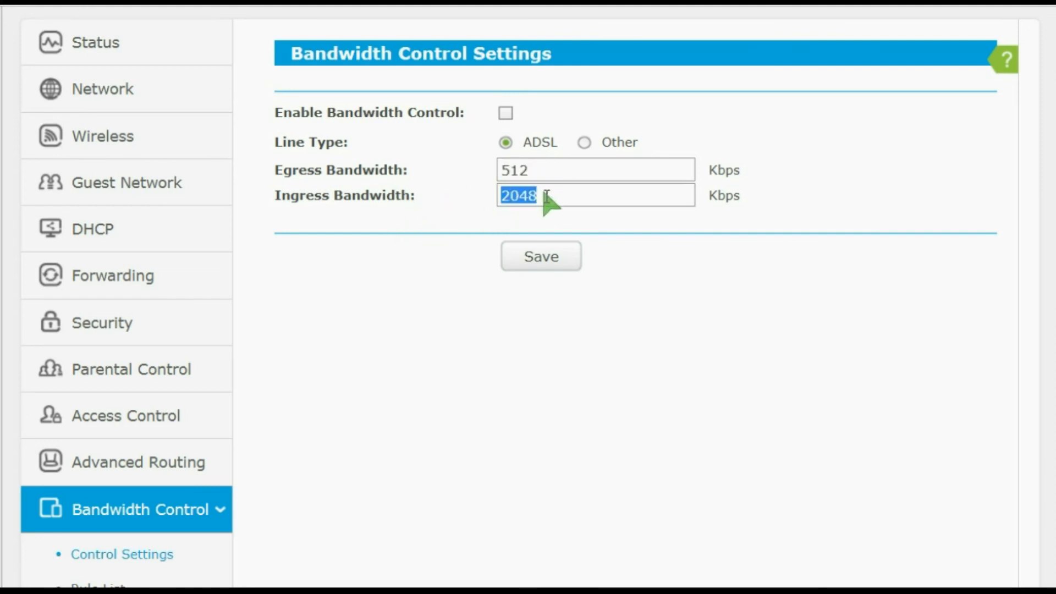
pyautogui.doubleClick(543, 172)
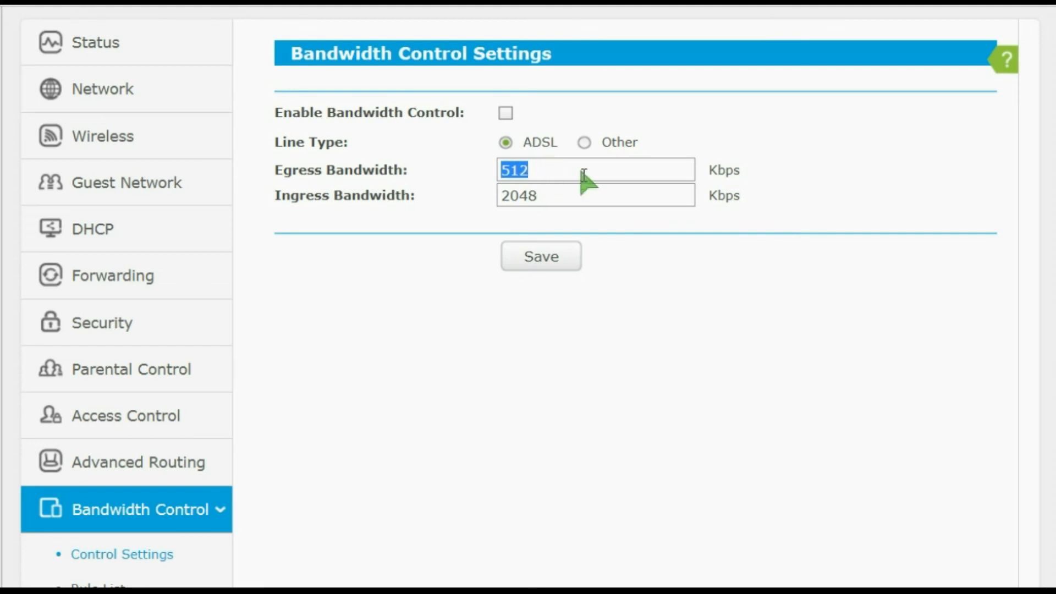
pyautogui.click(703, 224)
# - Open the Dynamic DNS settings from the advanced categories, returning to them after revisiting Bandwidth Control
pyautogui.scroll(-5, 411, 286)
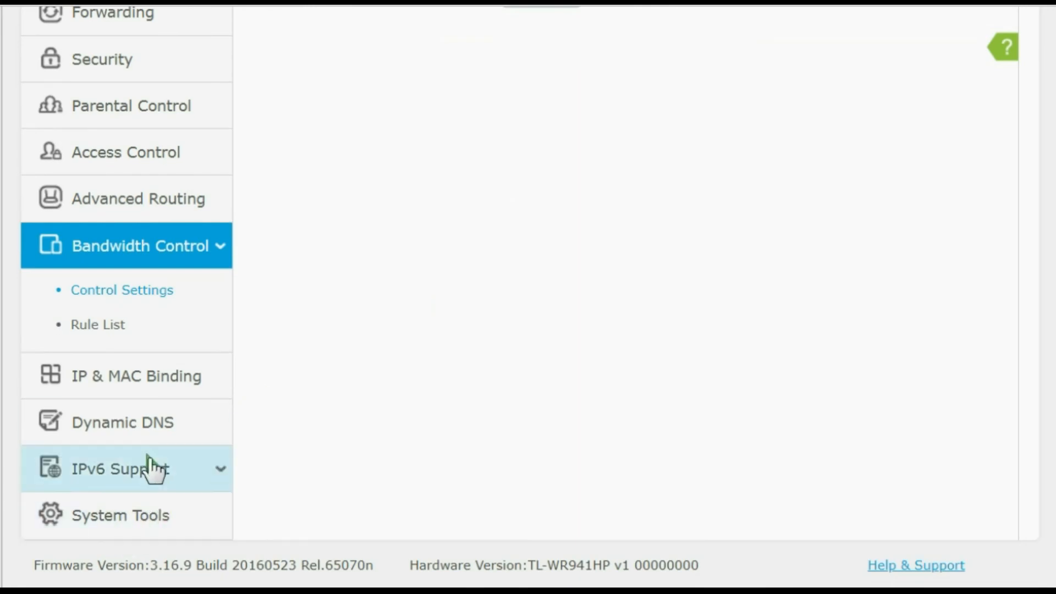
pyautogui.scroll(5, 142, 425)
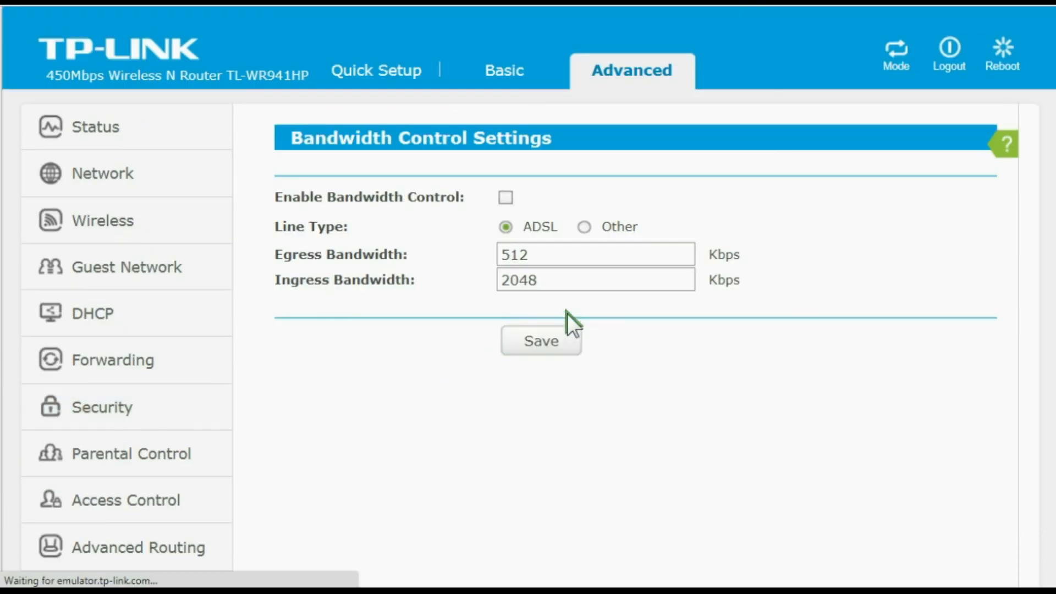
pyautogui.scroll(-5, 258, 410)
pyautogui.click(146, 438)
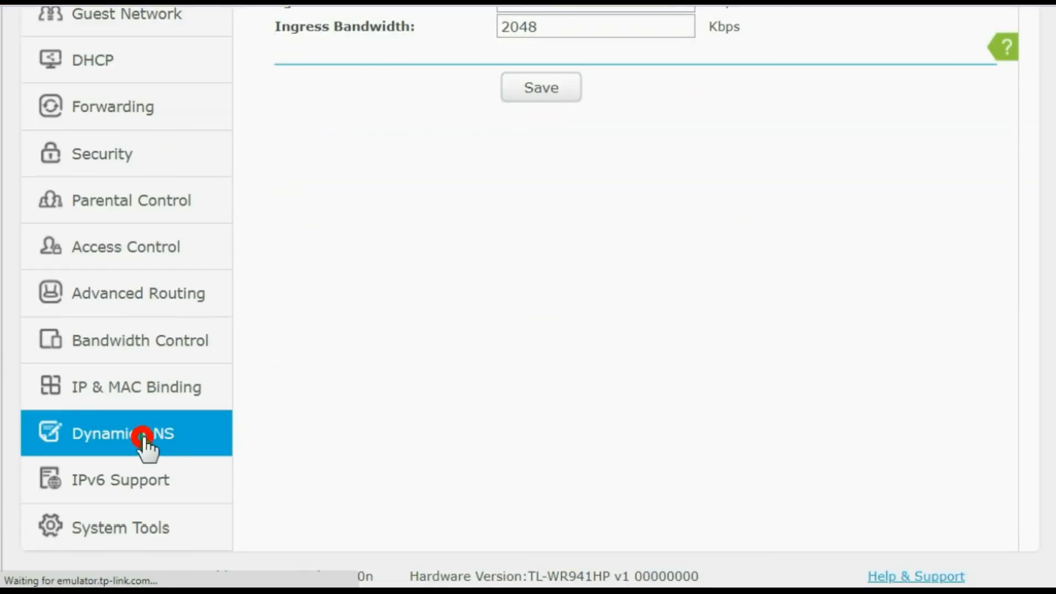
pyautogui.scroll(-5, 165, 432)
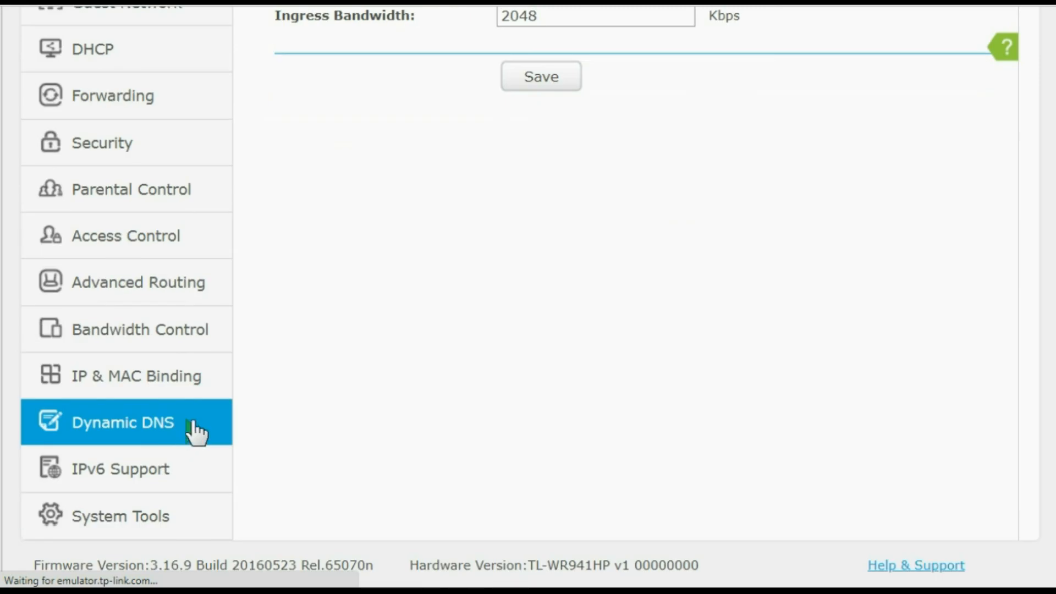
pyautogui.click(194, 426)
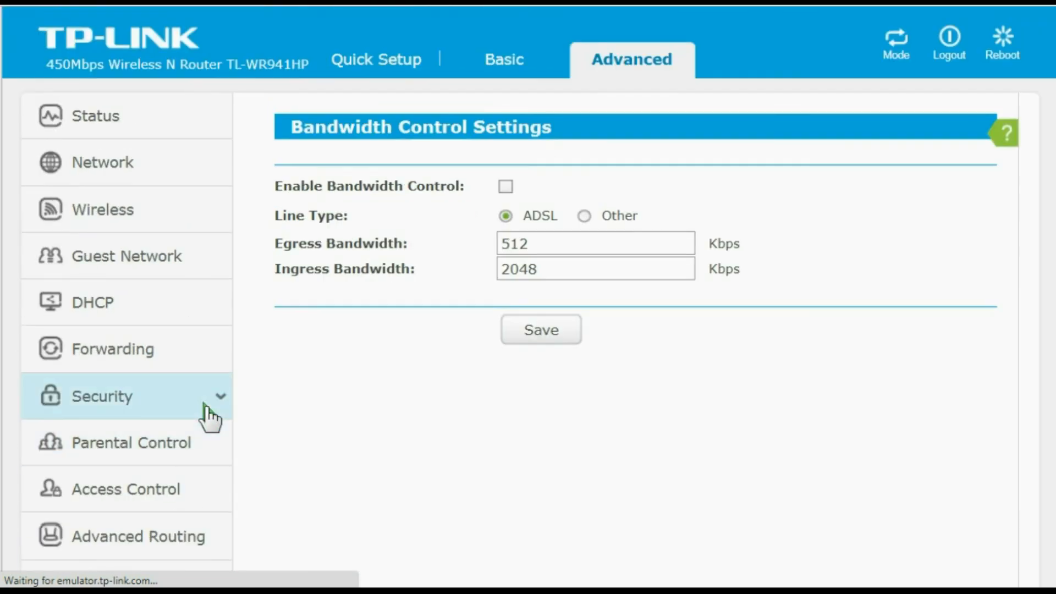
pyautogui.scroll(-5, 209, 418)
pyautogui.click(209, 420)
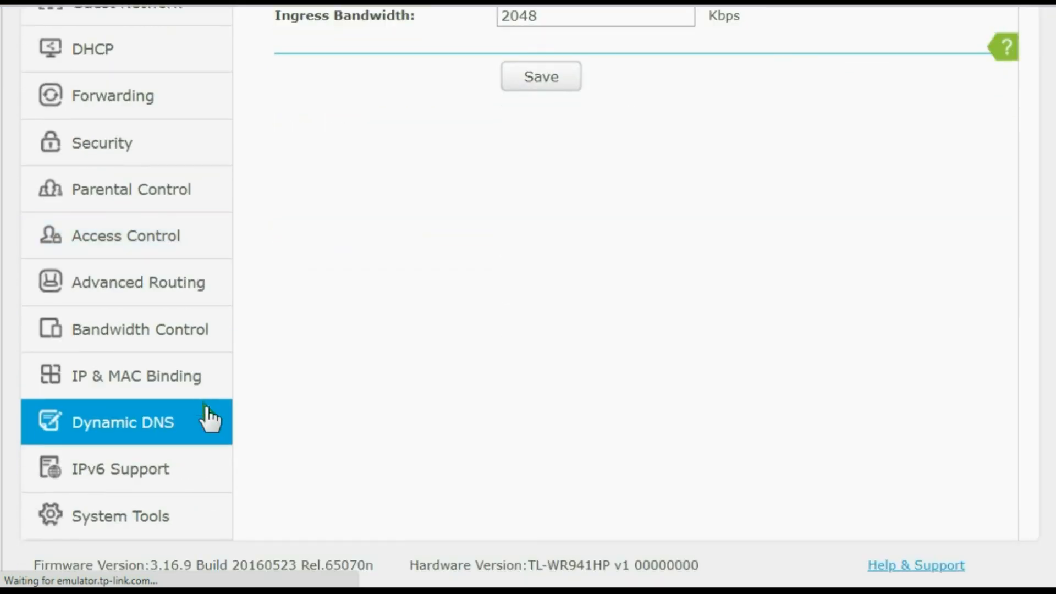
pyautogui.click(173, 354)
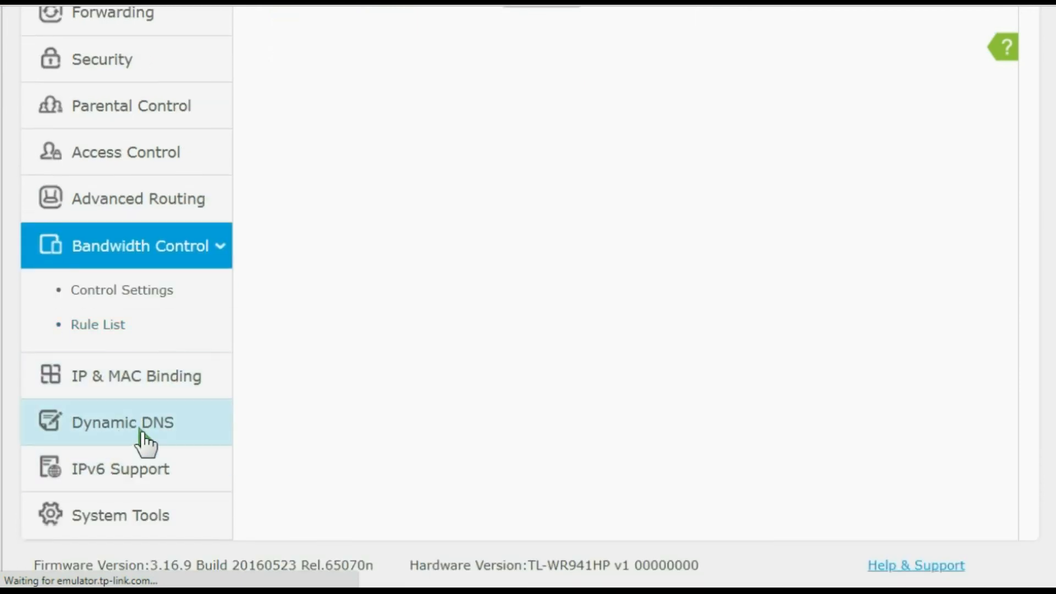
pyautogui.click(140, 431)
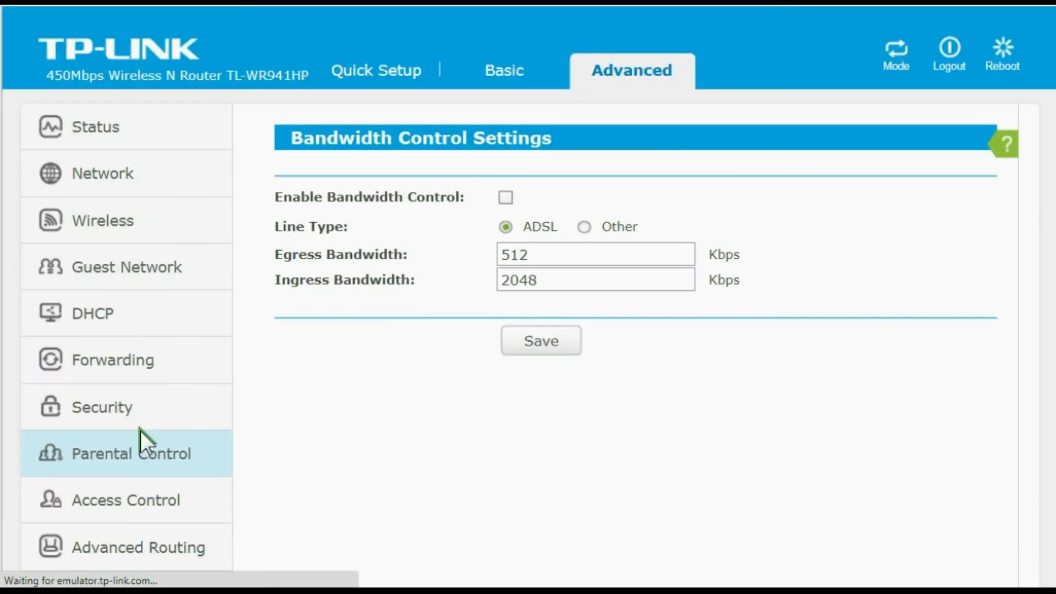
pyautogui.scroll(-5, 330, 465)
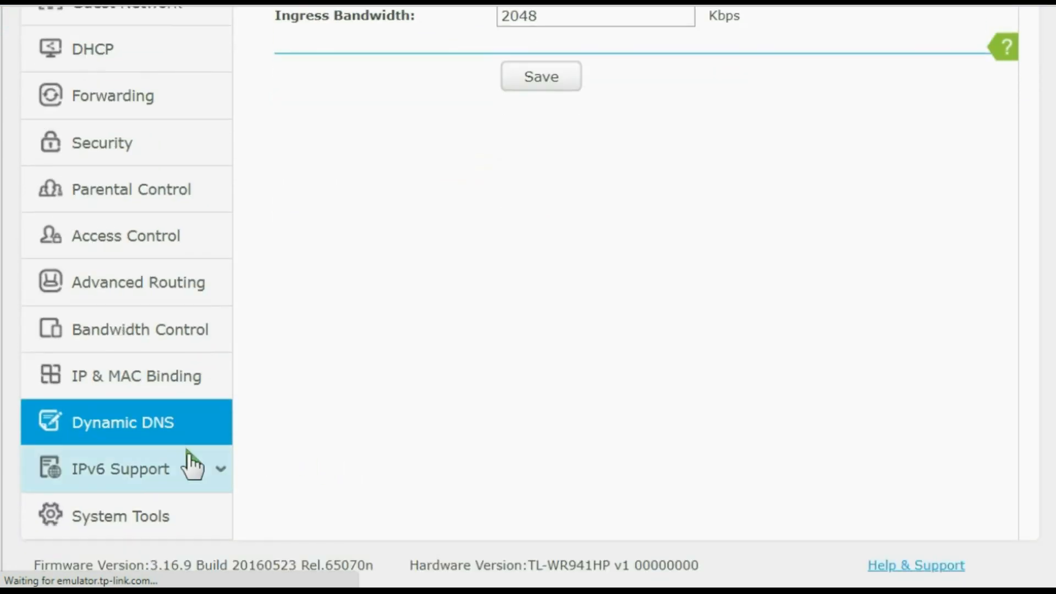
# - Look over the DDNS provider and account fields, and open System Tools to view its list of maintenance options
pyautogui.click(148, 515)
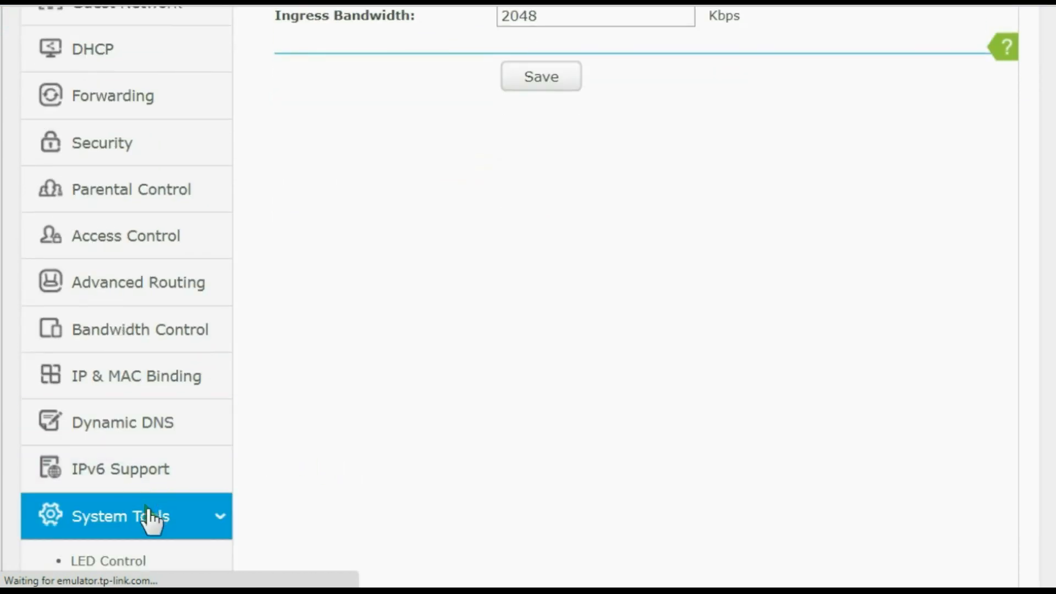
pyautogui.scroll(-6, 242, 495)
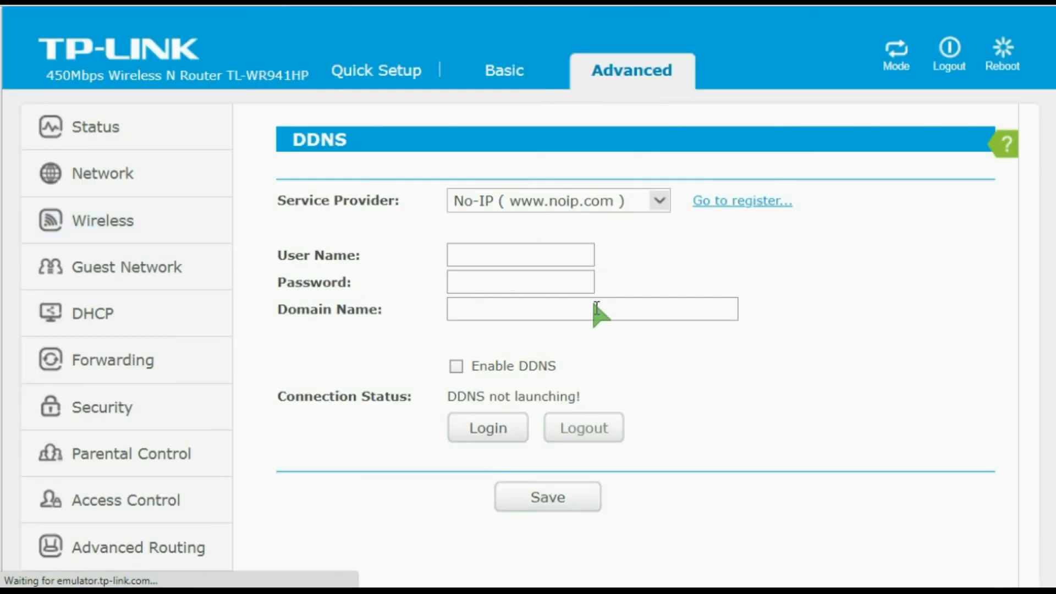
pyautogui.scroll(-3, 580, 272)
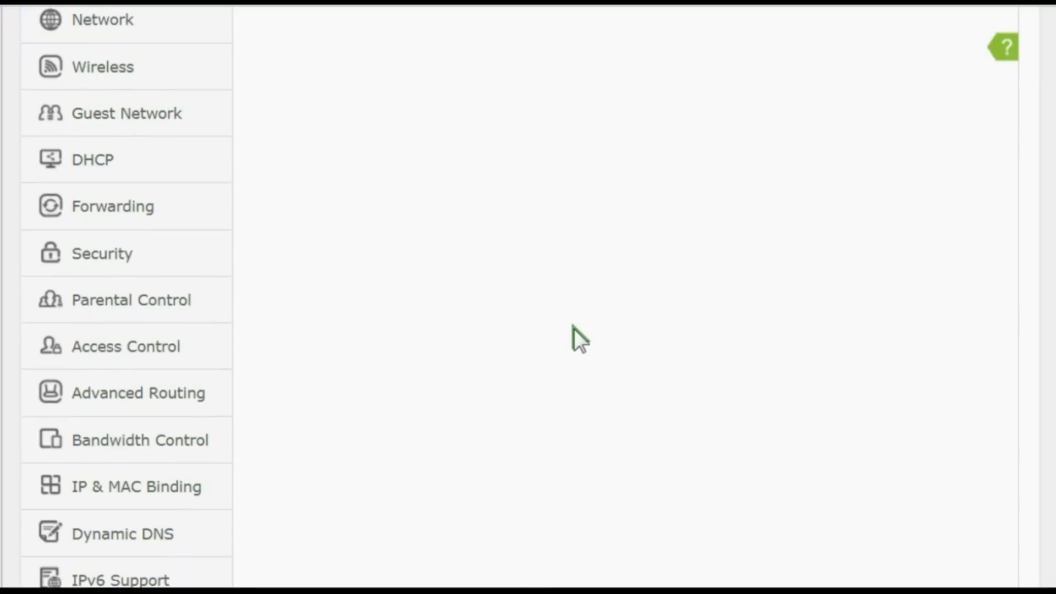
pyautogui.scroll(-2, 573, 329)
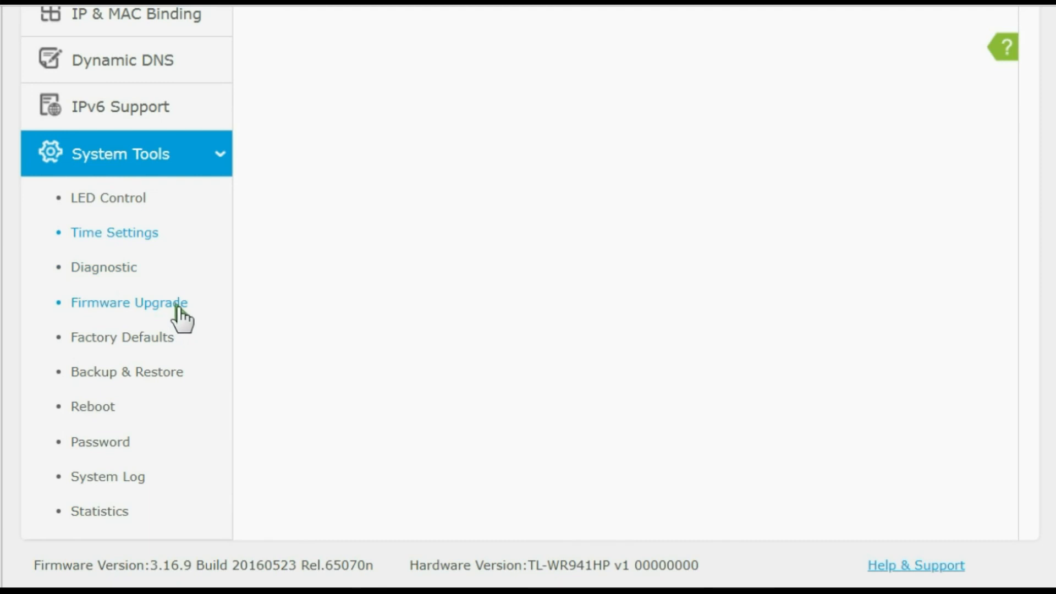
# - Go through the Factory Defaults and Backup & Restore options of System Tools and open the Password page
pyautogui.click(157, 344)
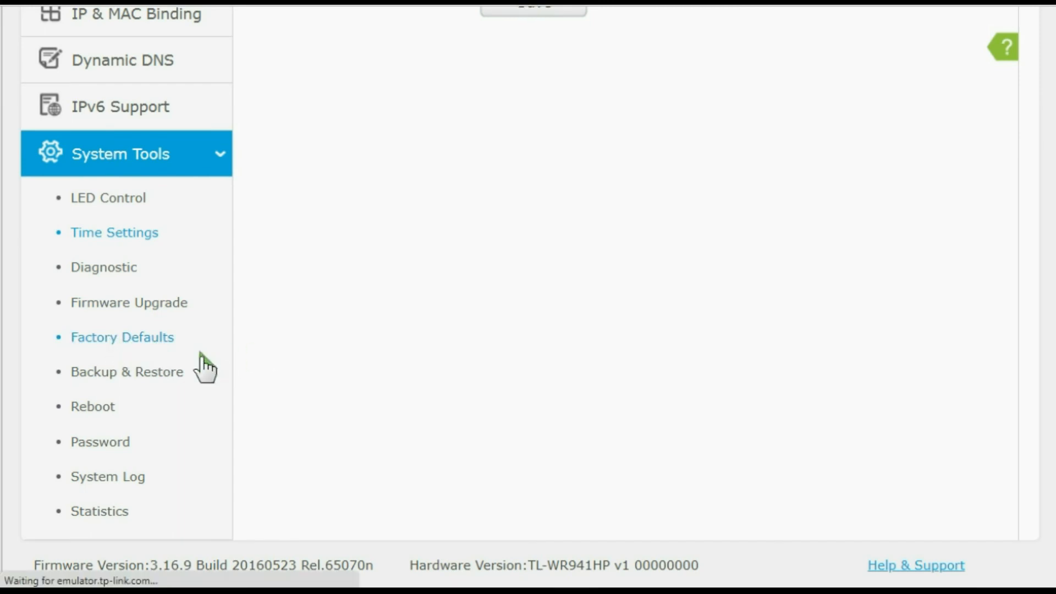
pyautogui.click(132, 374)
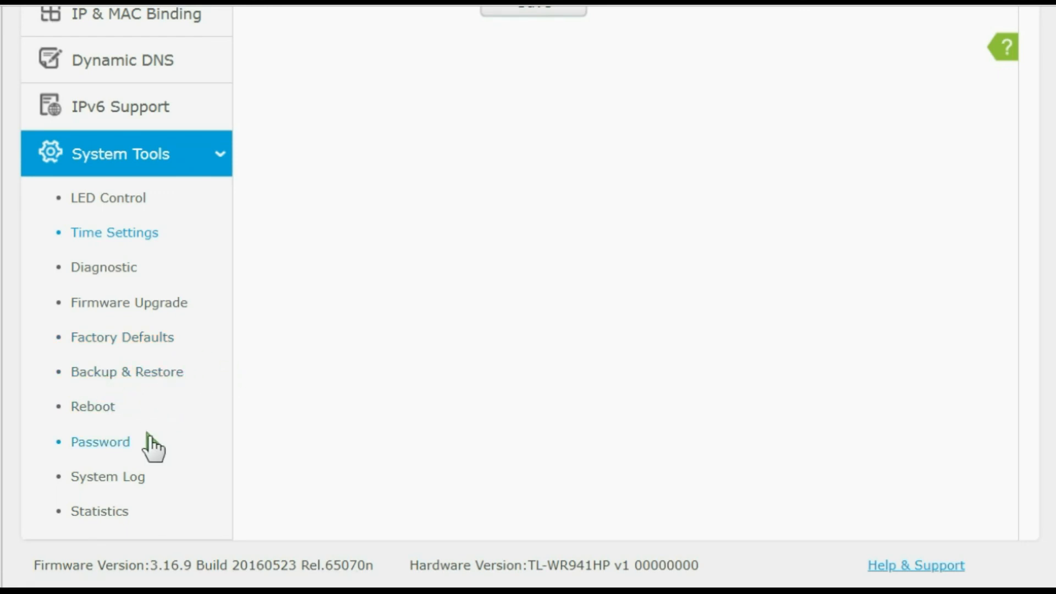
pyautogui.click(113, 442)
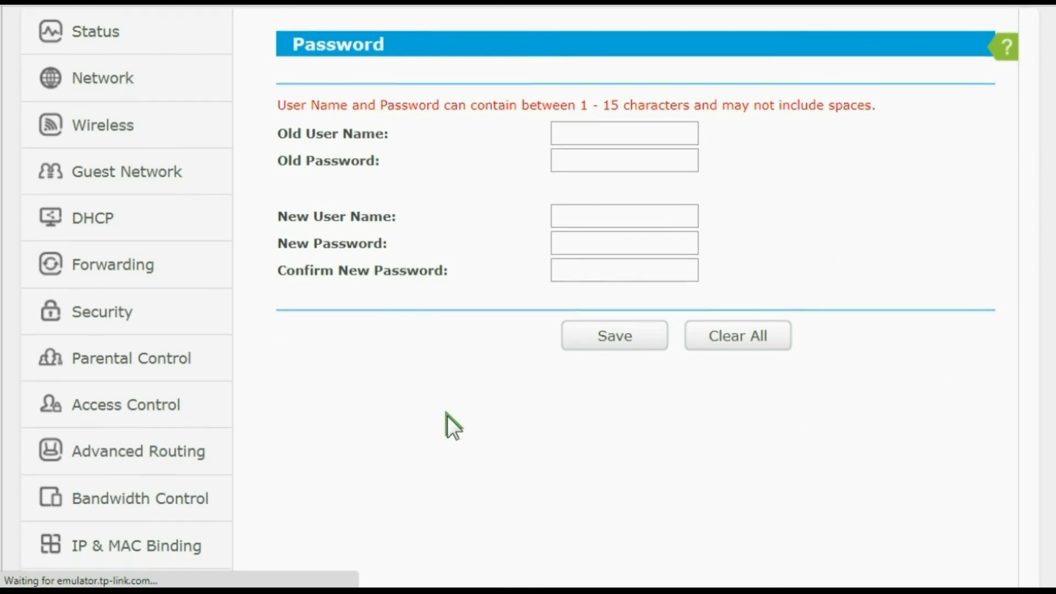
# - Review the remaining System Tools options and open the router's operation Mode page
pyautogui.scroll(-6, 445, 424)
pyautogui.scroll(-4, 210, 385)
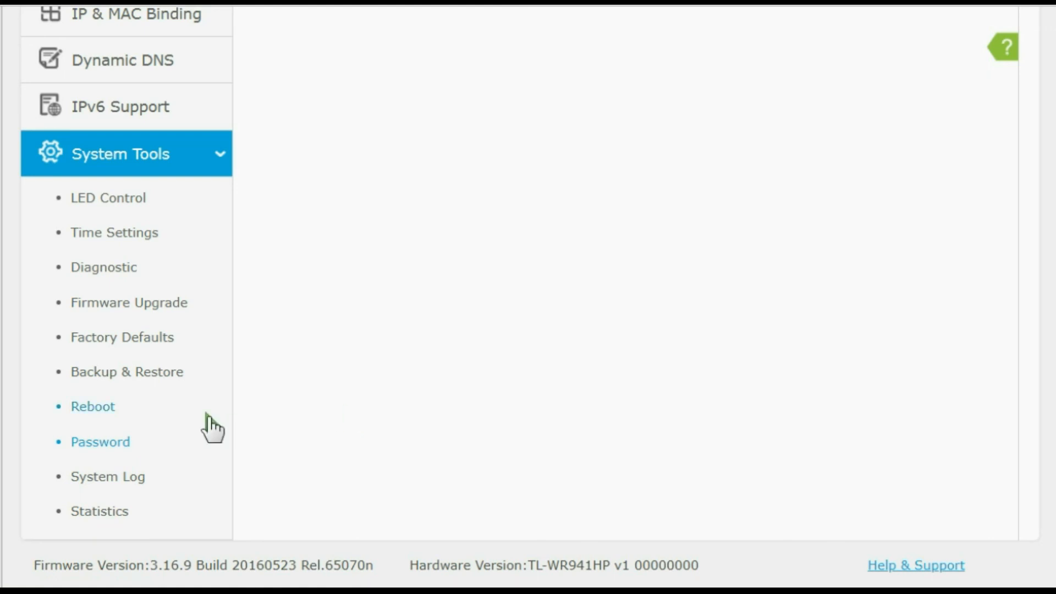
pyautogui.scroll(10, 205, 427)
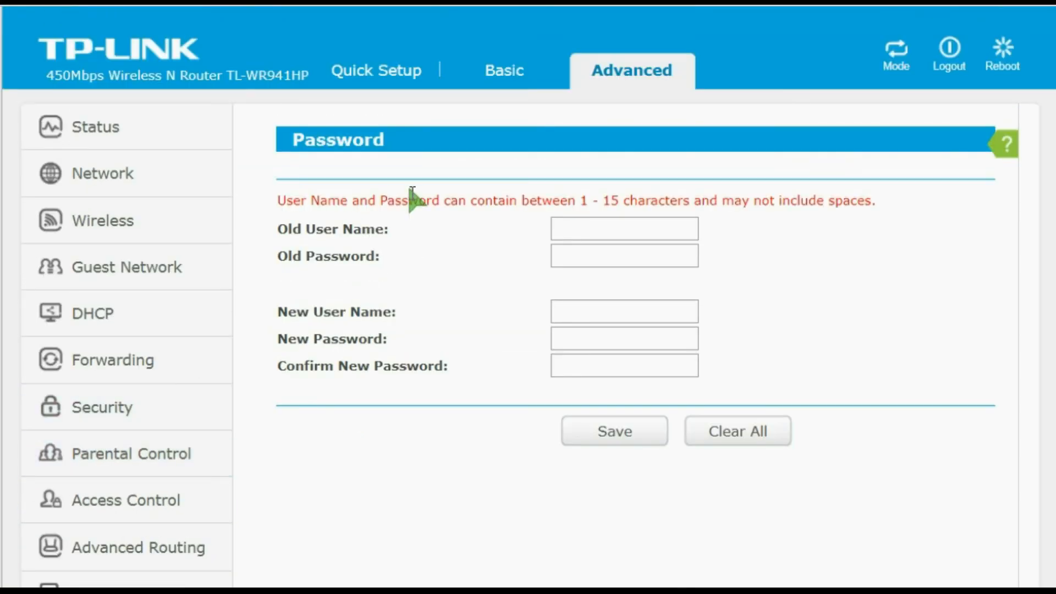
pyautogui.click(897, 51)
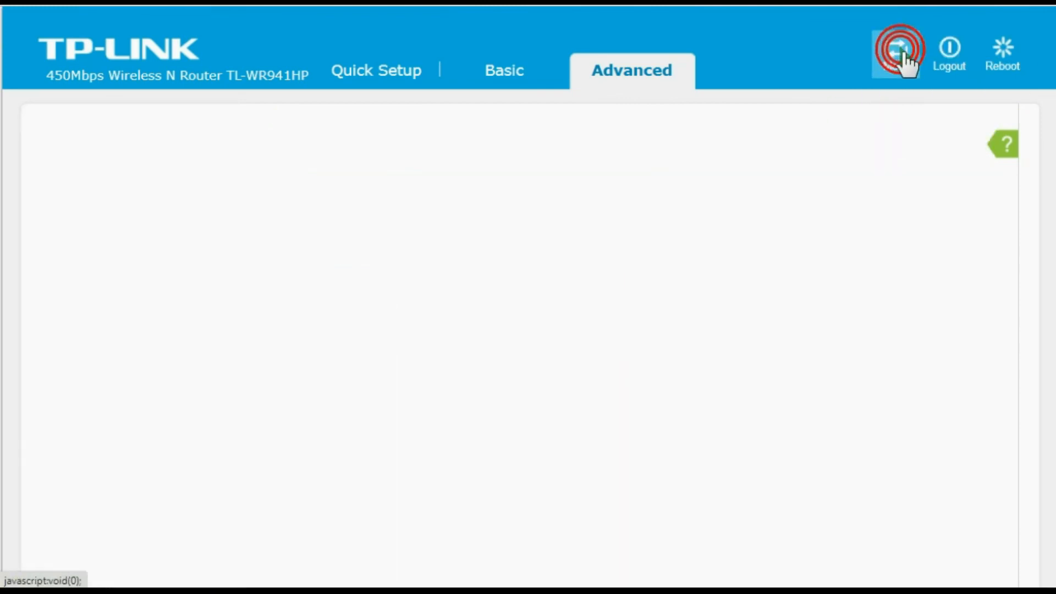